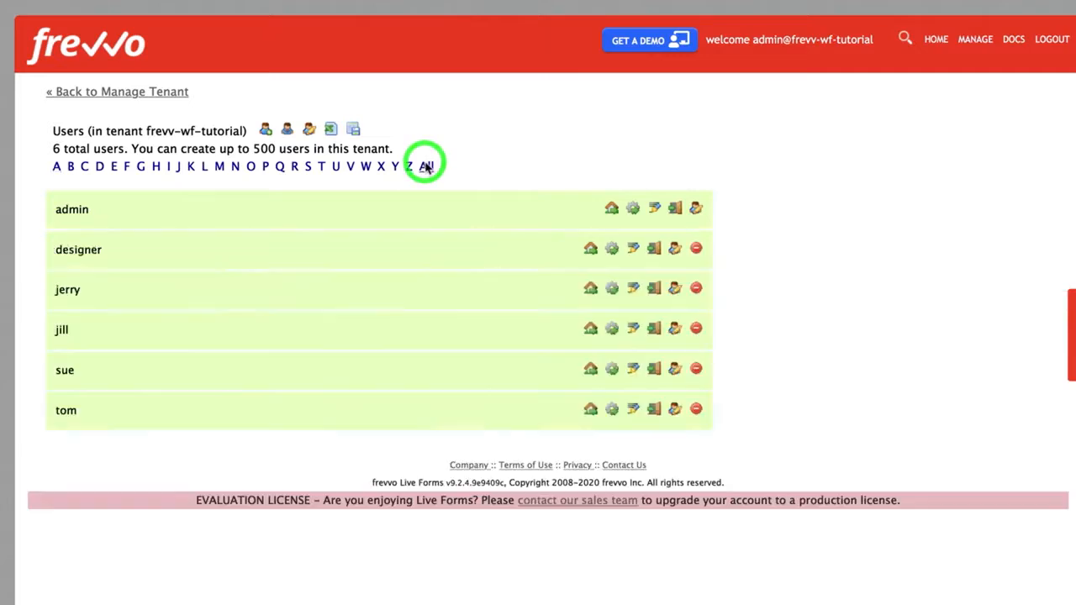
# Open a user's profile and review its roles and reporting settings
pyautogui.click(672, 370)
pyautogui.scroll(-5, 561, 464)
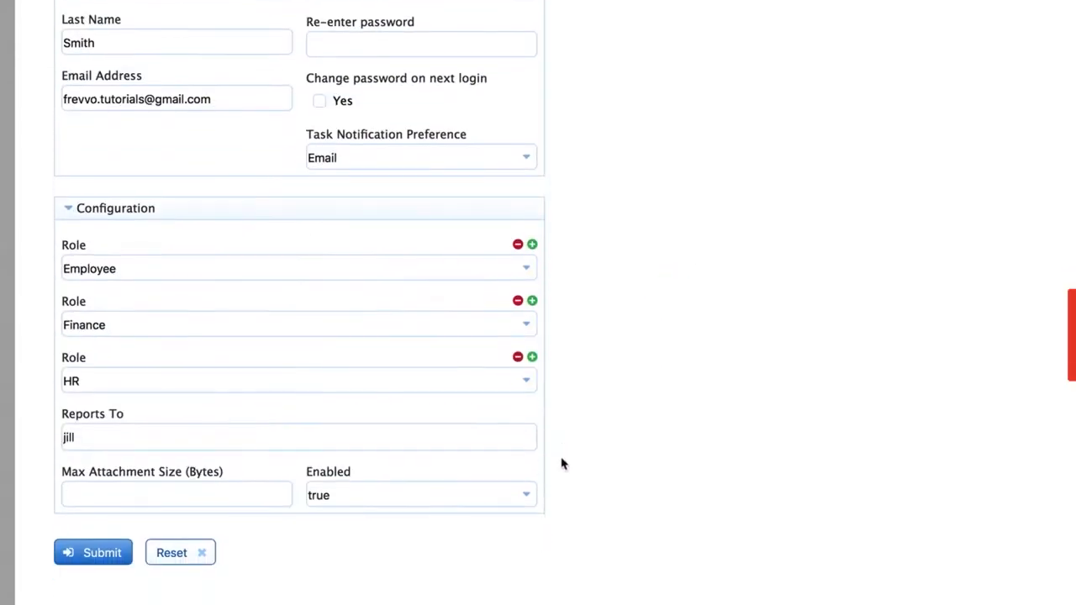
pyautogui.click(83, 328)
pyautogui.click(82, 328)
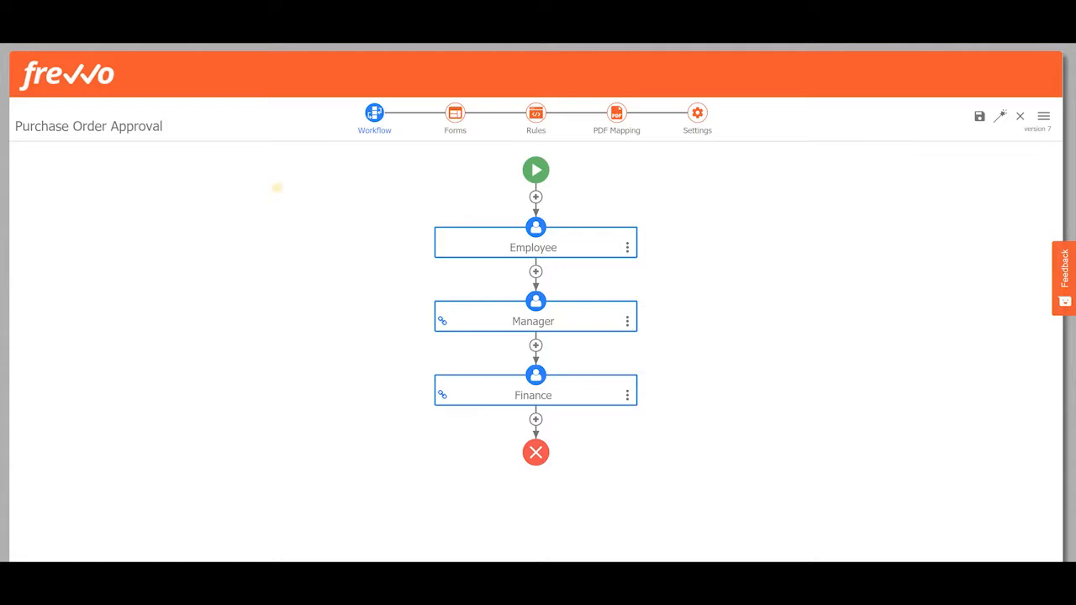
# Delete the Signature Date and Approval Signature controls from the Finance section of the form
pyautogui.click(454, 122)
pyautogui.scroll(-4, 497, 220)
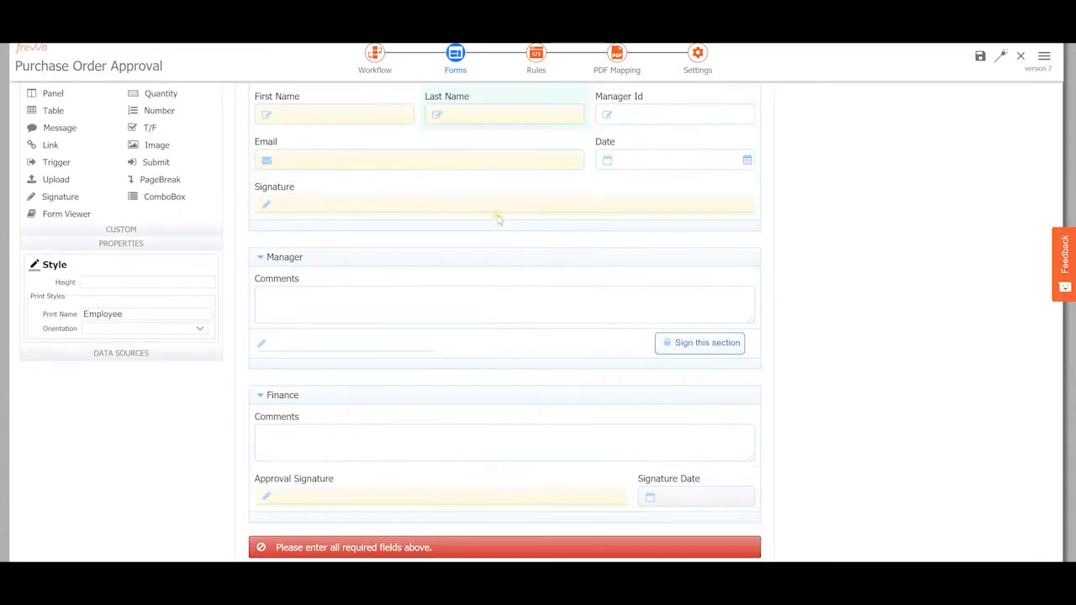
pyautogui.scroll(-2, 497, 220)
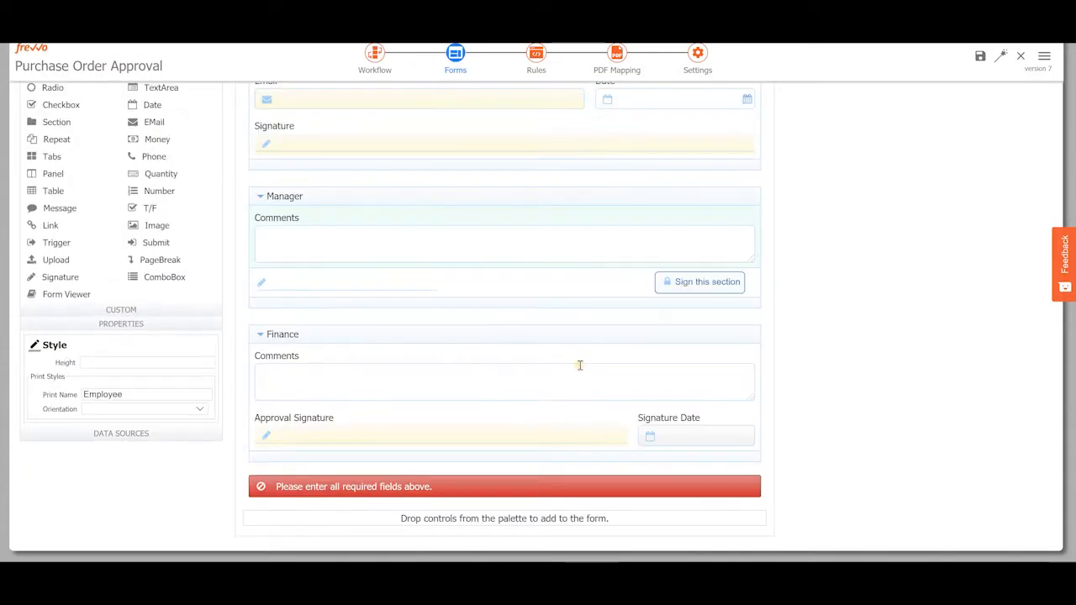
pyautogui.click(739, 417)
pyautogui.click(754, 407)
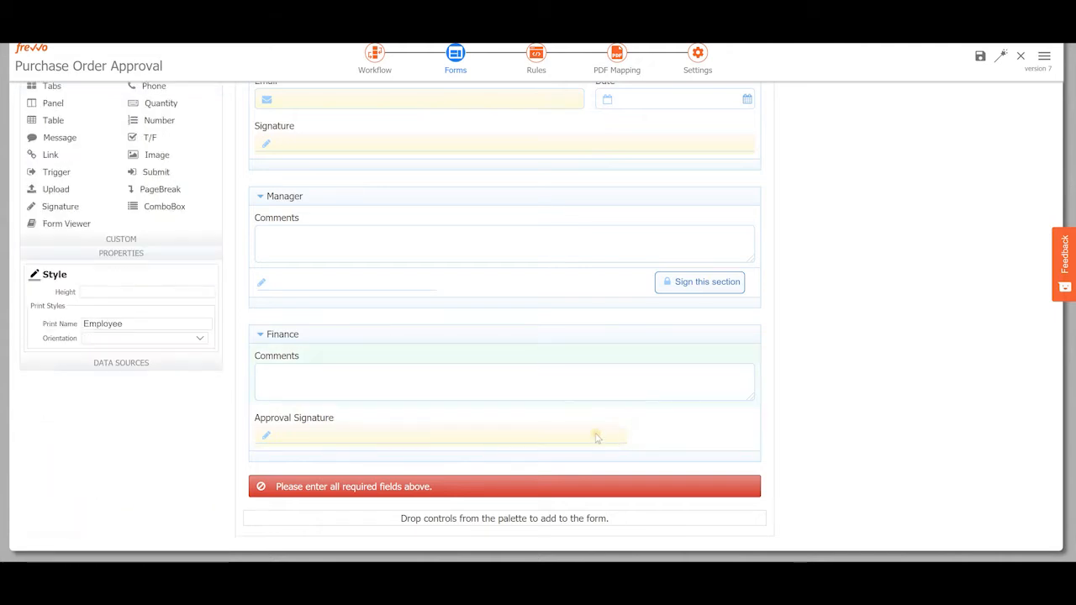
pyautogui.click(595, 436)
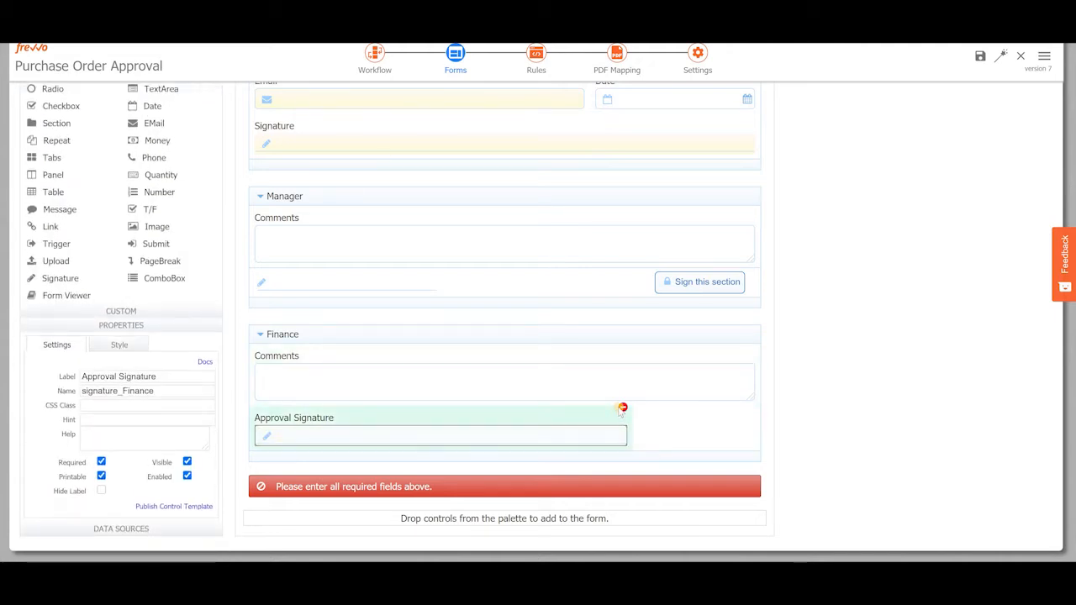
pyautogui.click(622, 408)
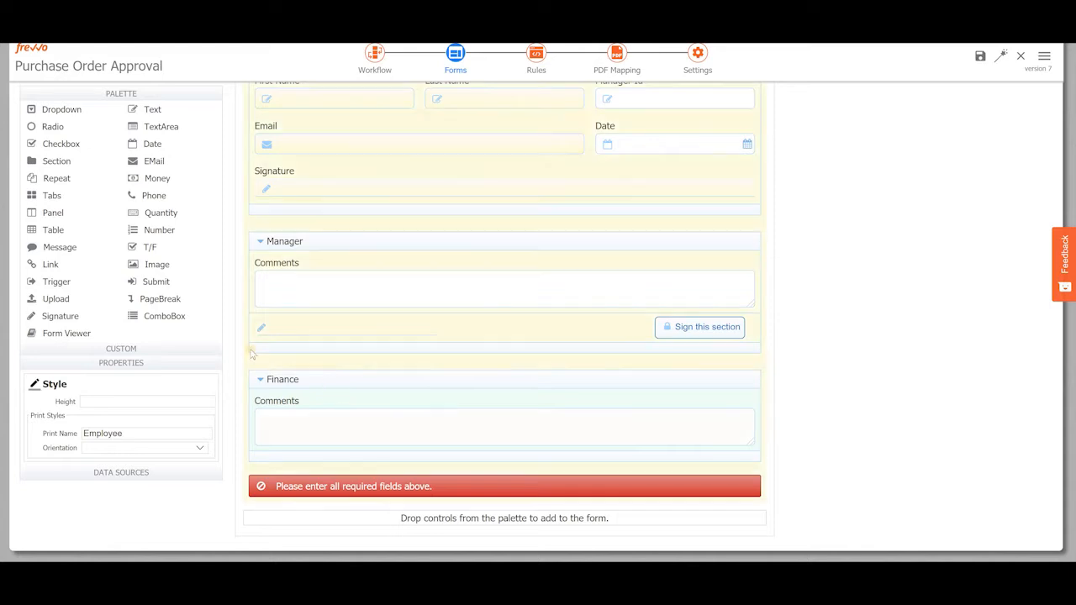
# Review the Finance section's security settings for roles and signature requirement
pyautogui.click(332, 380)
pyautogui.click(181, 357)
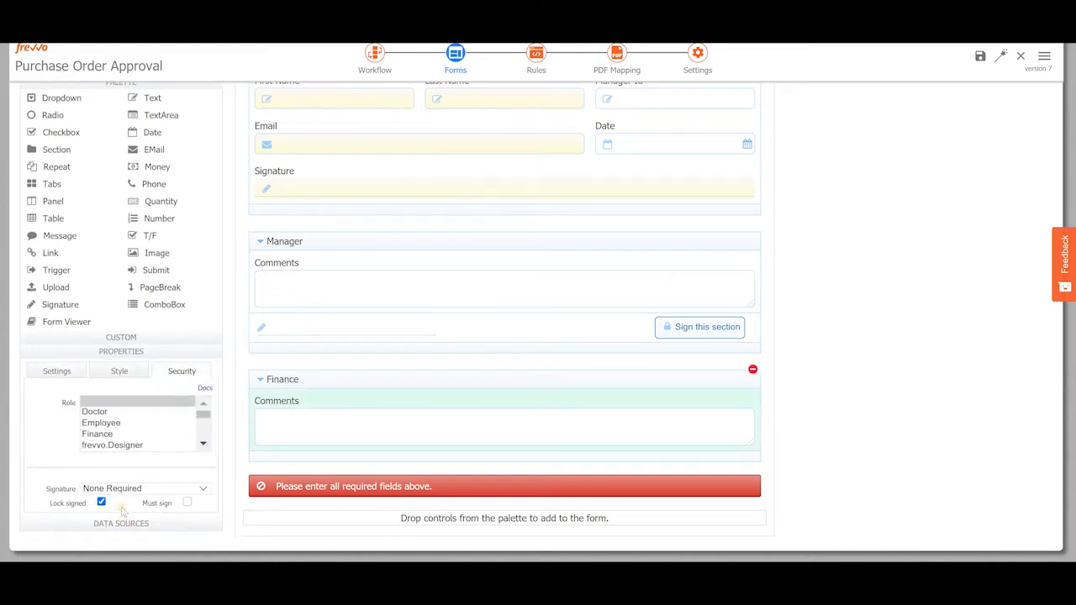
pyautogui.click(120, 492)
pyautogui.click(126, 526)
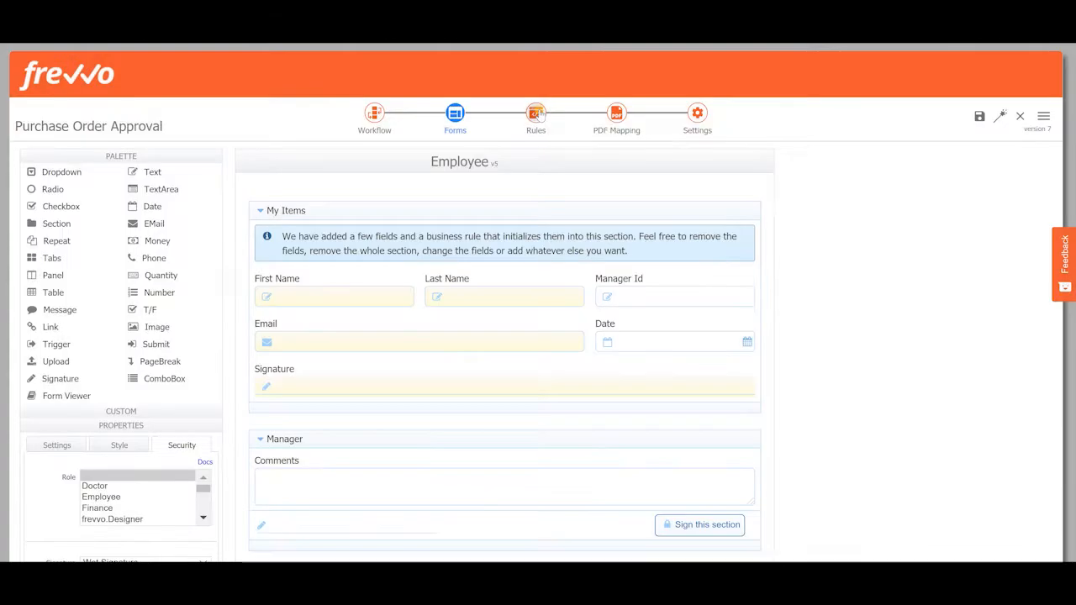
# Delete the Set Signature Date (Finance) rule from the form's rules
pyautogui.click(536, 115)
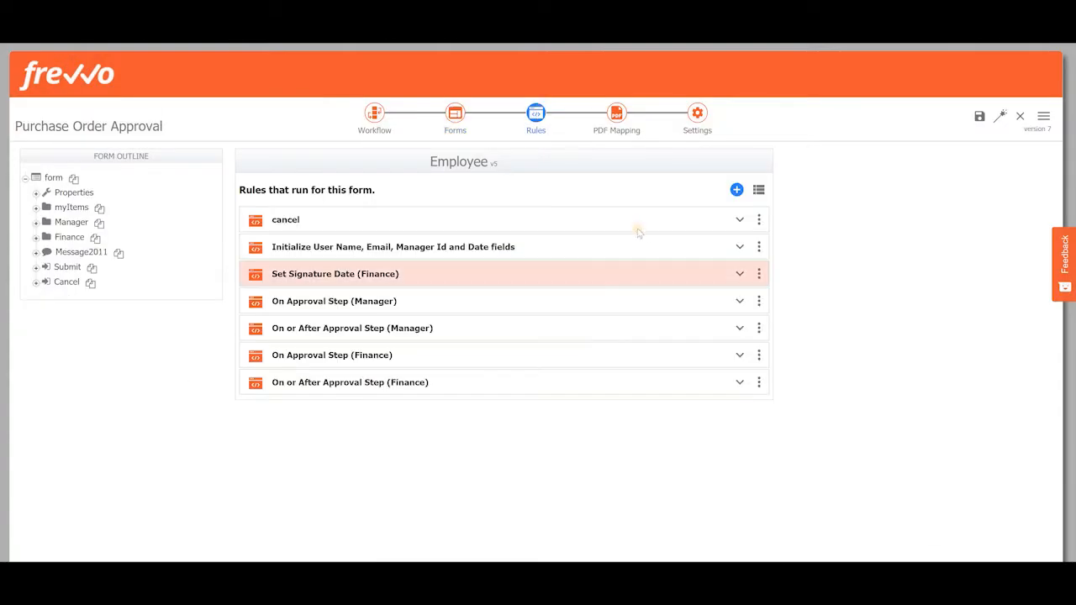
pyautogui.click(758, 273)
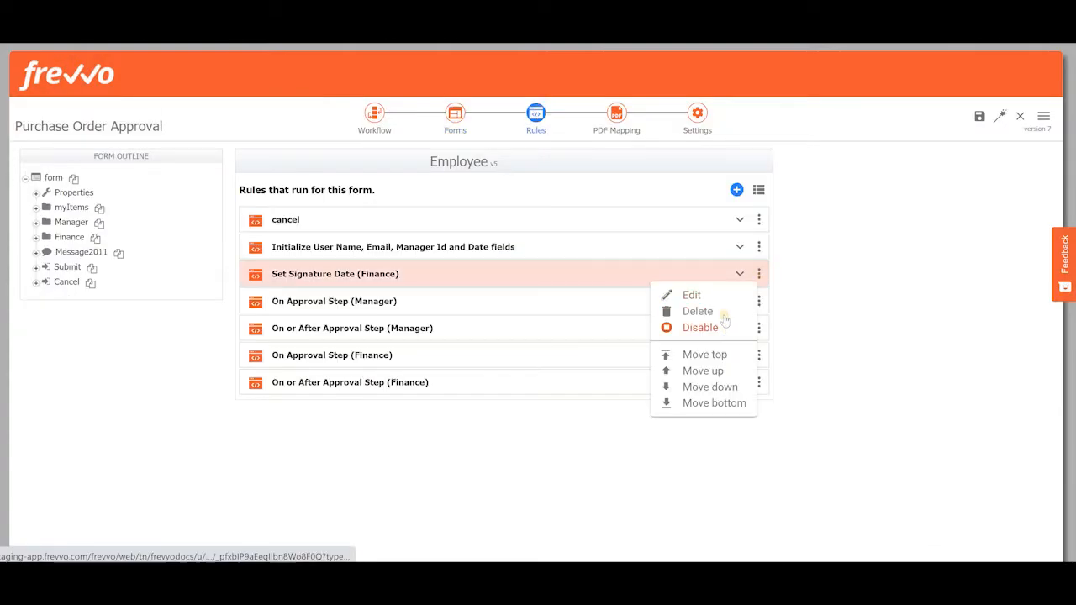
pyautogui.click(721, 313)
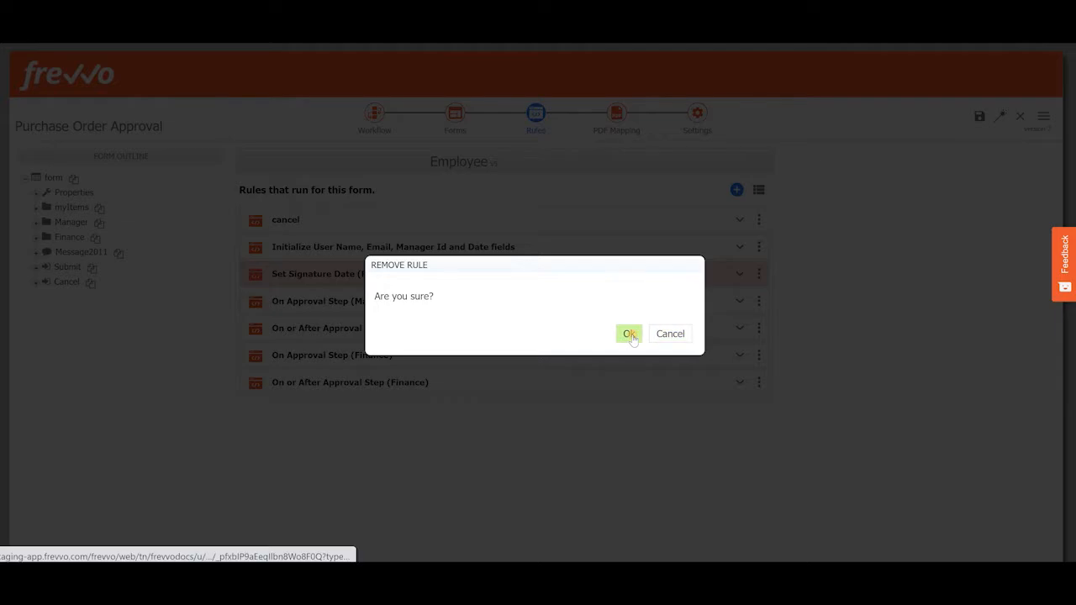
pyautogui.click(627, 334)
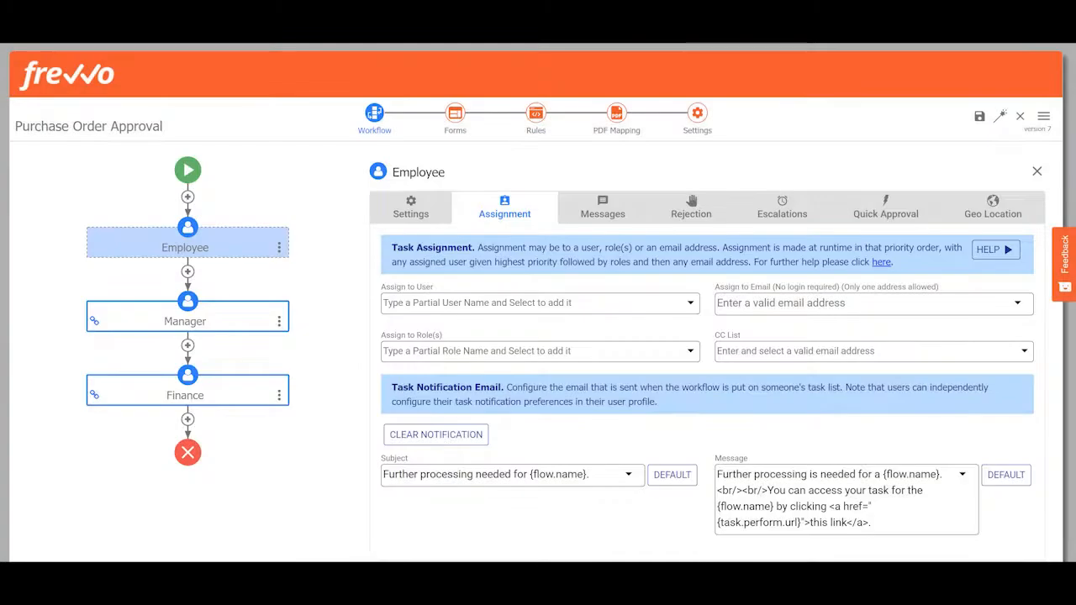
# Replace the Finance step's email assignment with an assignment to the Finance role
pyautogui.click(181, 396)
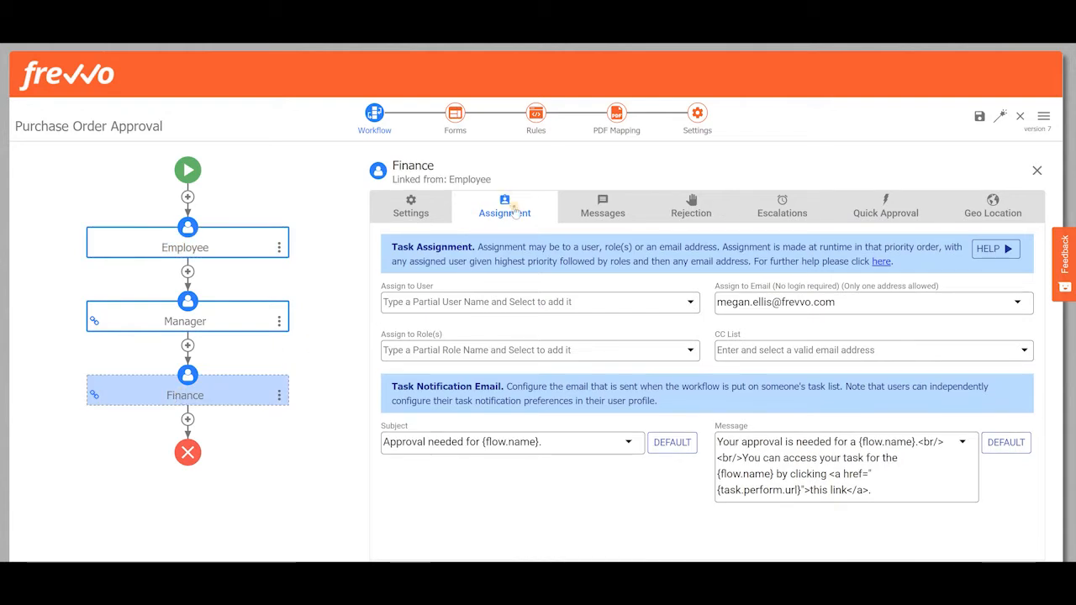
pyautogui.moveTo(850, 299); pyautogui.dragTo(719, 305)
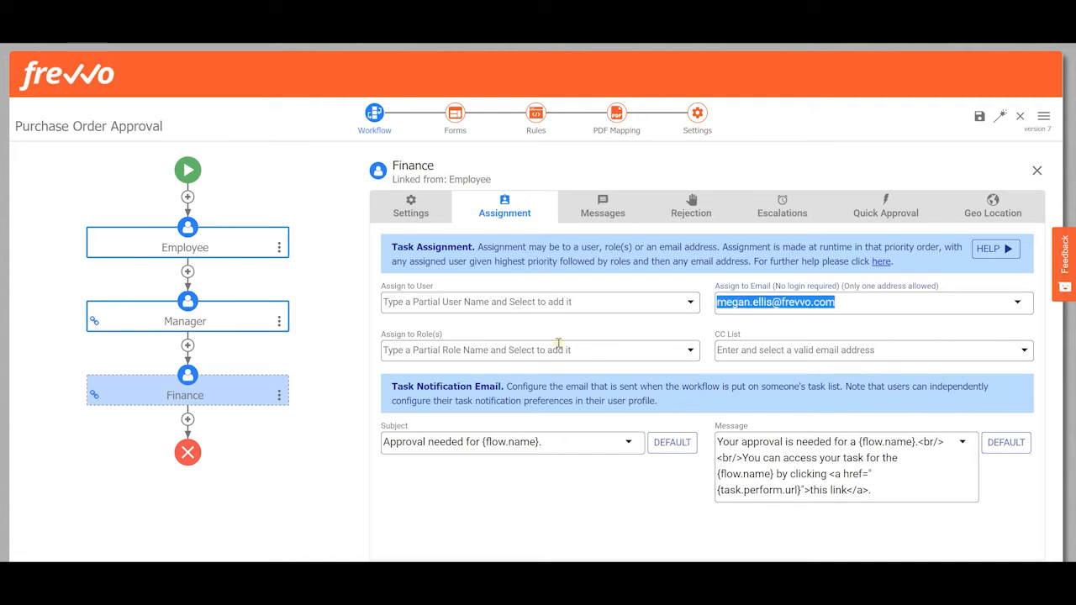
pyautogui.press('BackSpace')
pyautogui.write('fina')
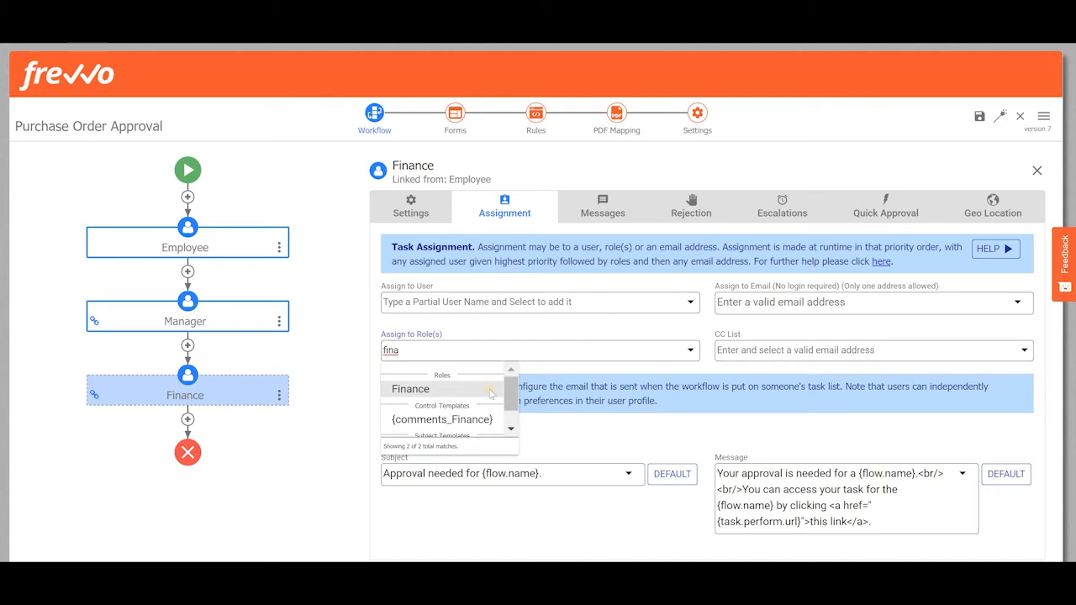
pyautogui.click(480, 389)
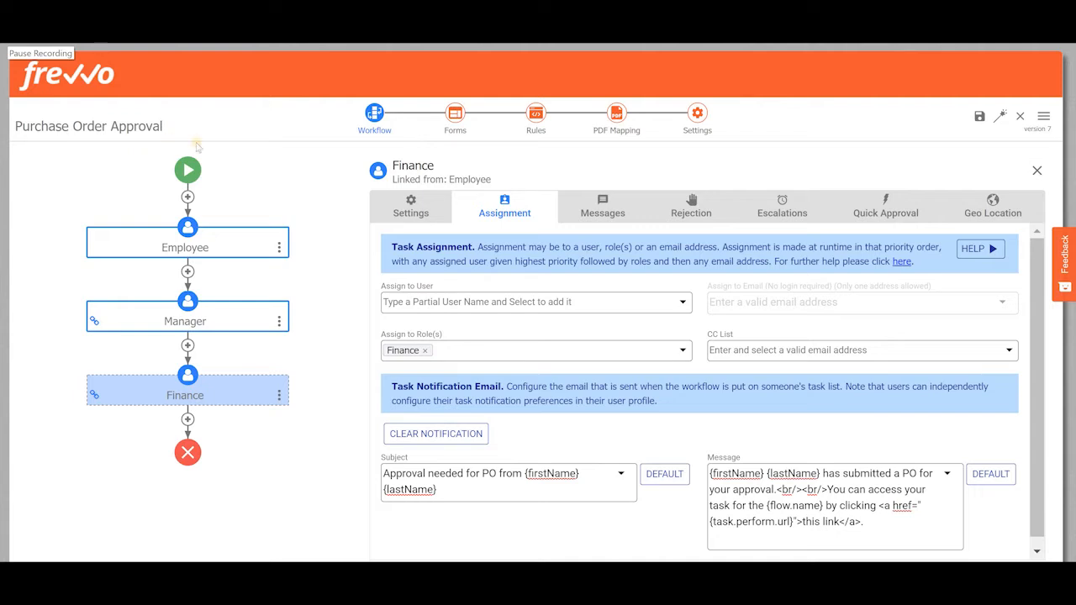
# Insert a Send Email step between the Manager and Finance steps of the workflow
pyautogui.click(583, 206)
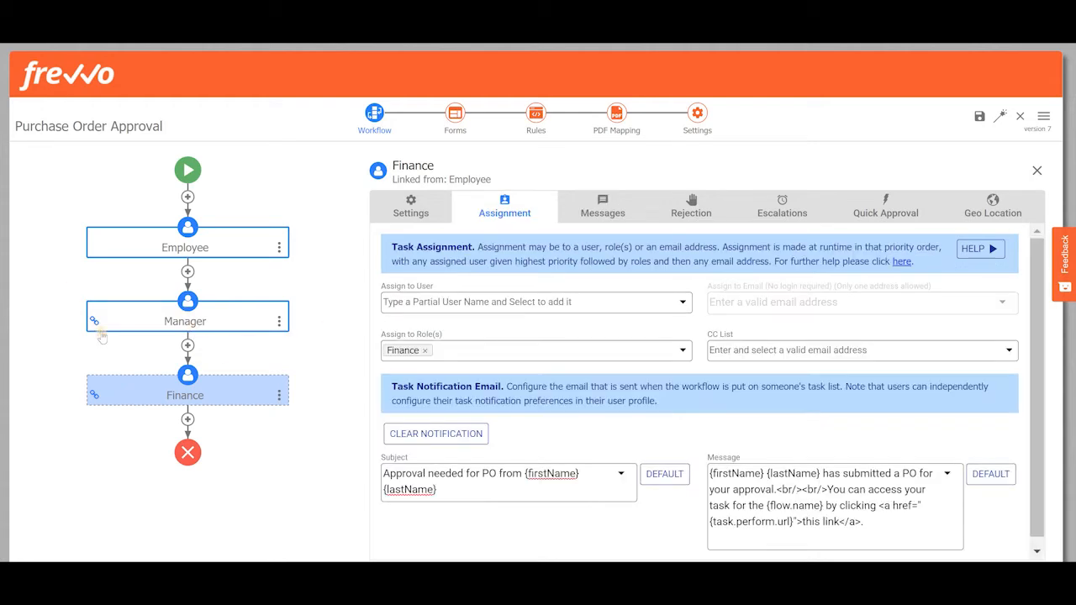
pyautogui.click(188, 345)
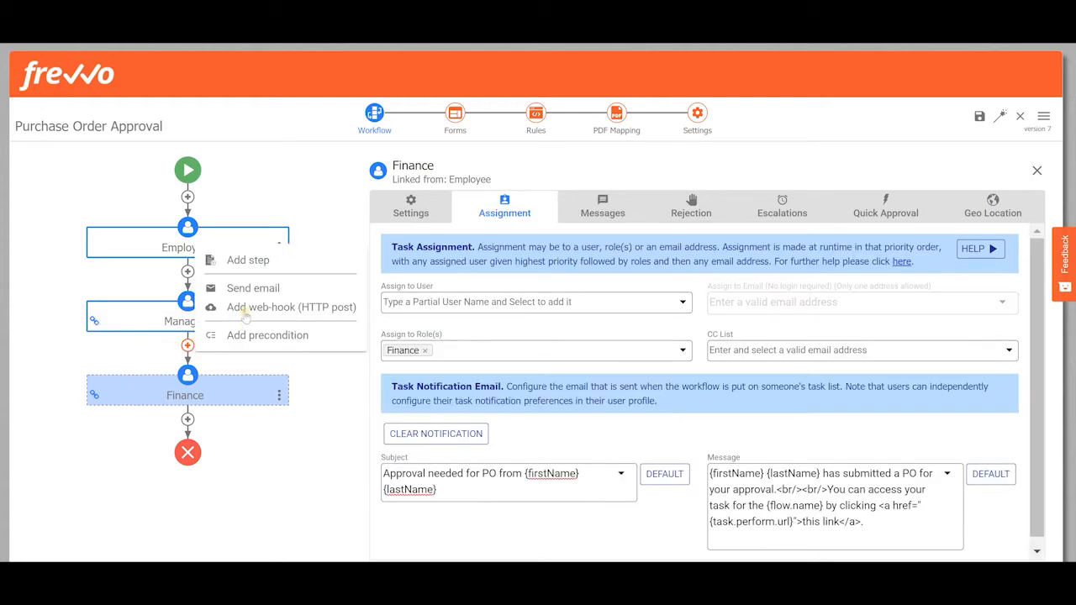
pyautogui.click(252, 288)
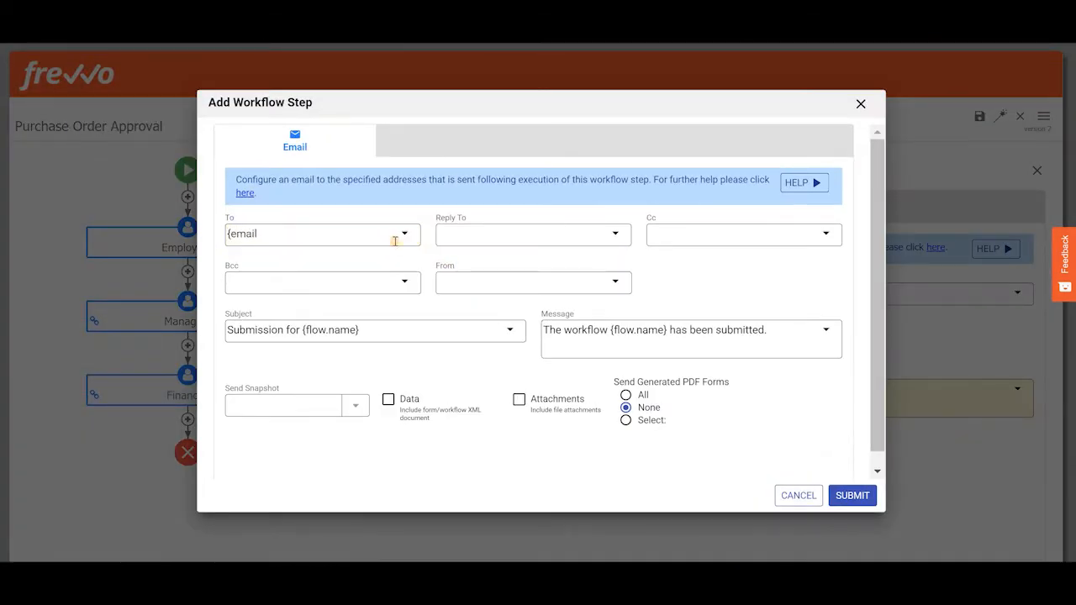
# Address the email to {email}, set its message to 'Your purchase order was approved by your manager.' and submit the step
pyautogui.click(395, 241)
pyautogui.click(332, 275)
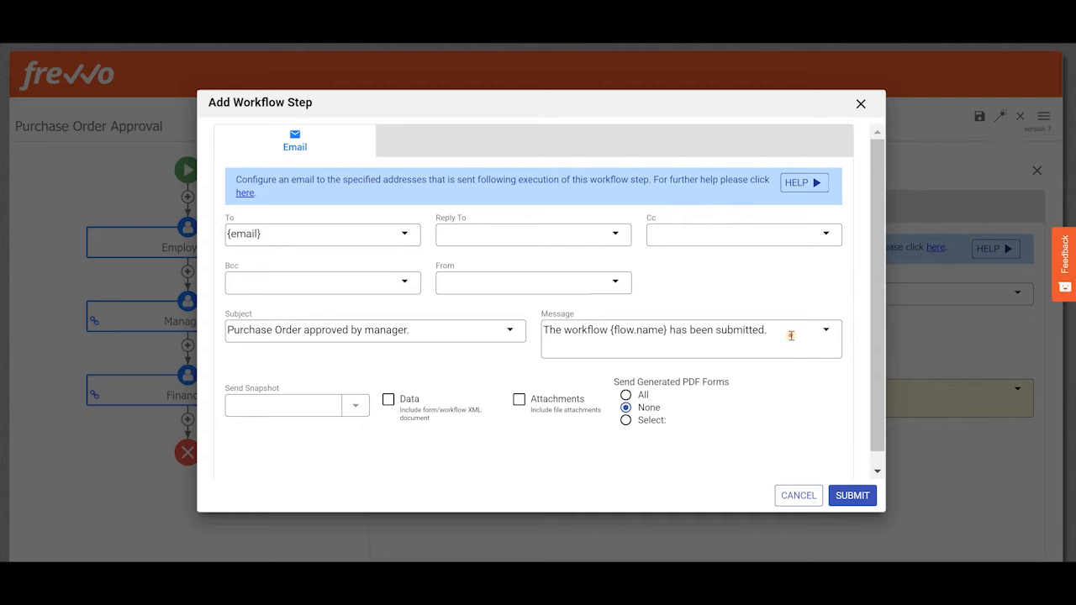
pyautogui.click(790, 336)
pyautogui.hotkey('ctrl', 'a')
pyautogui.write('Your purchase order was approved by your manager.')
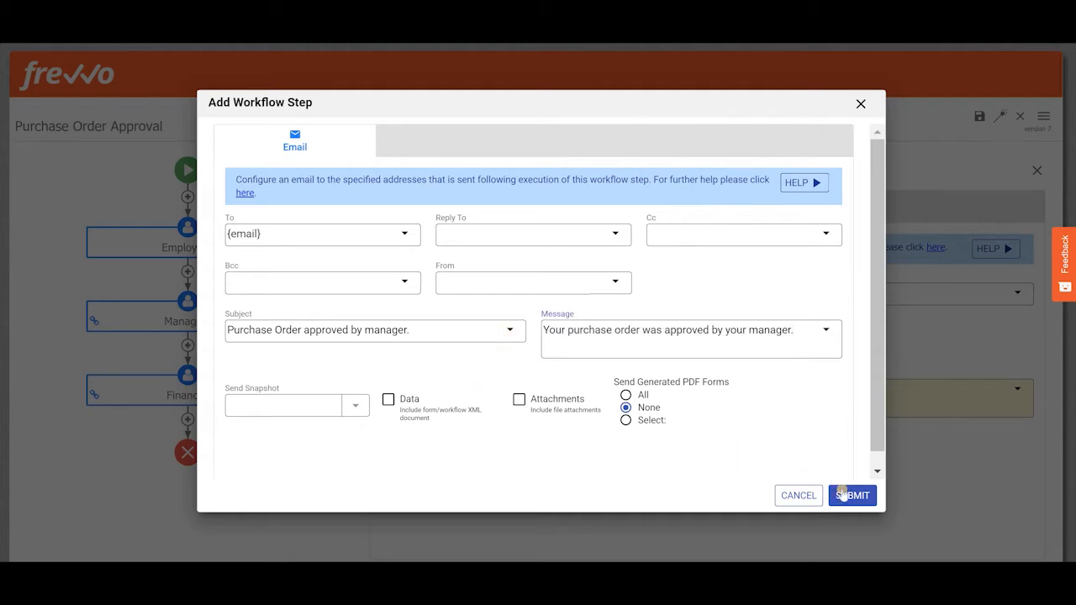
pyautogui.click(848, 495)
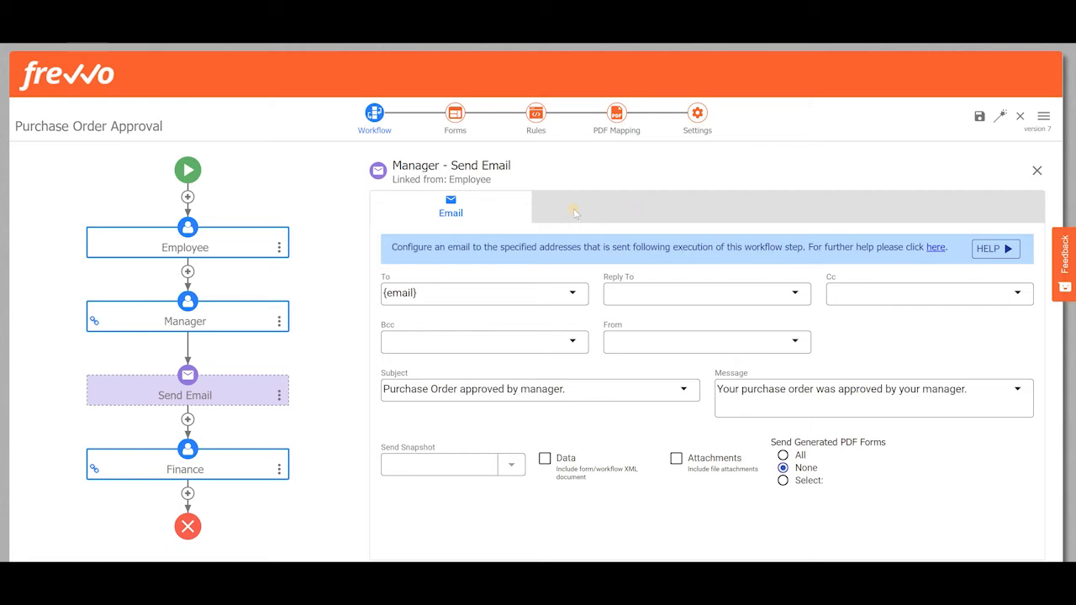
# Set the workflow's success message to 'Purchase order from {firstName} {lastName} was successfully processed. The documents have been sent by email for your records.'
pyautogui.click(694, 118)
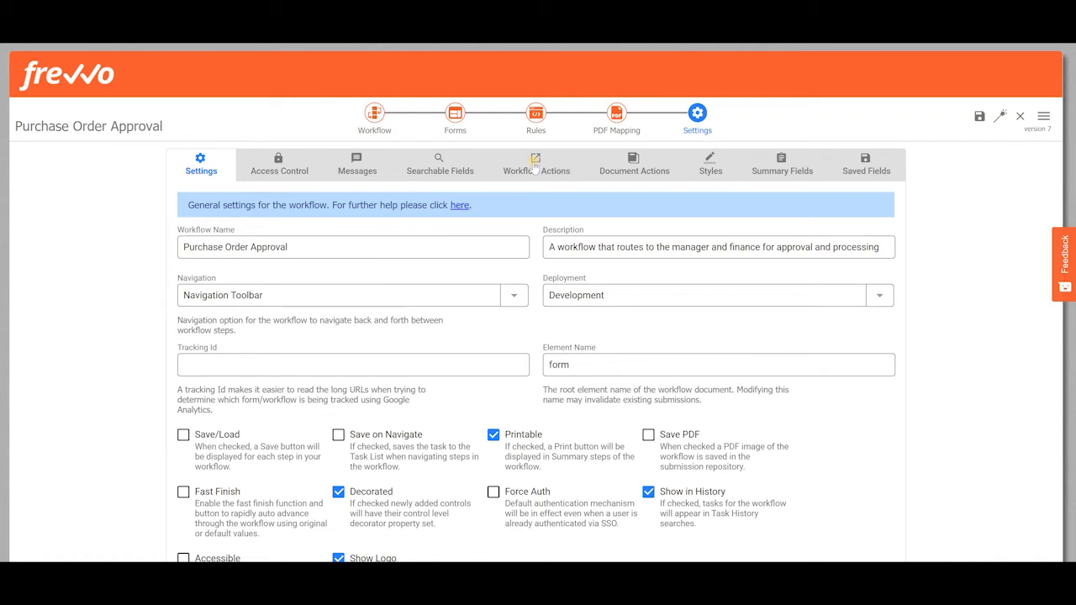
pyautogui.click(535, 165)
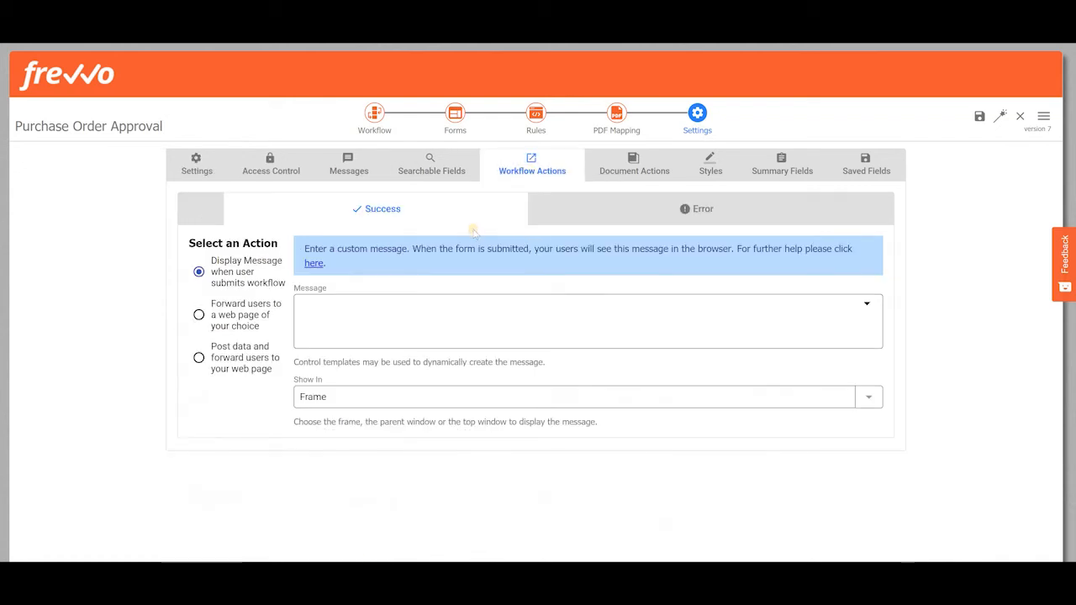
pyautogui.click(389, 323)
pyautogui.write('Purchase order from {firstName} {lastName} was successfully processed. The documents have been sent by email for your records.')
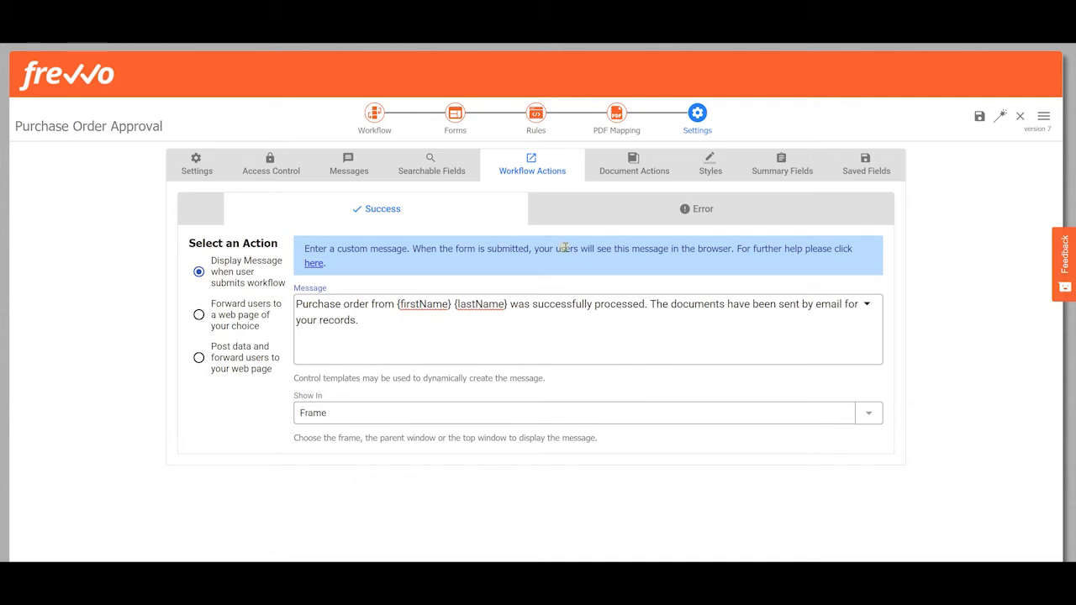
# Set the document action to send documents by email to {email}
pyautogui.click(612, 173)
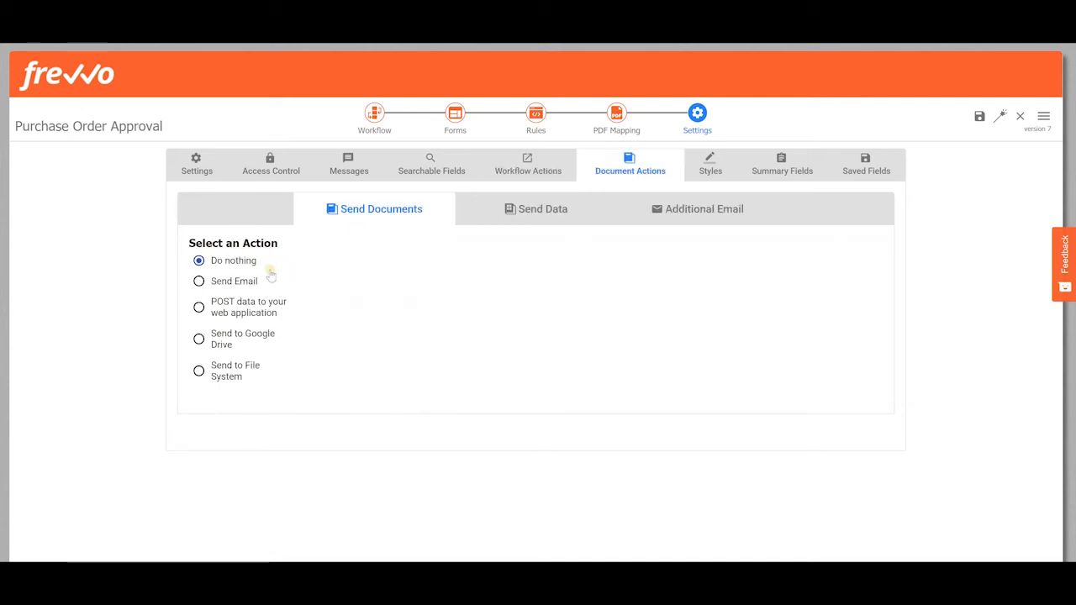
pyautogui.click(259, 283)
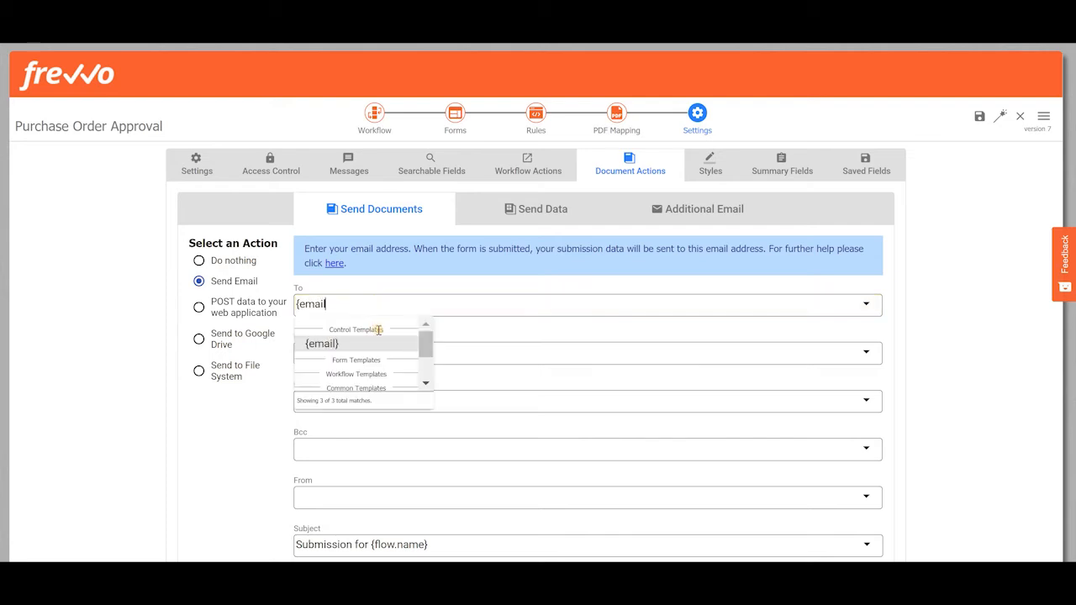
pyautogui.click(380, 344)
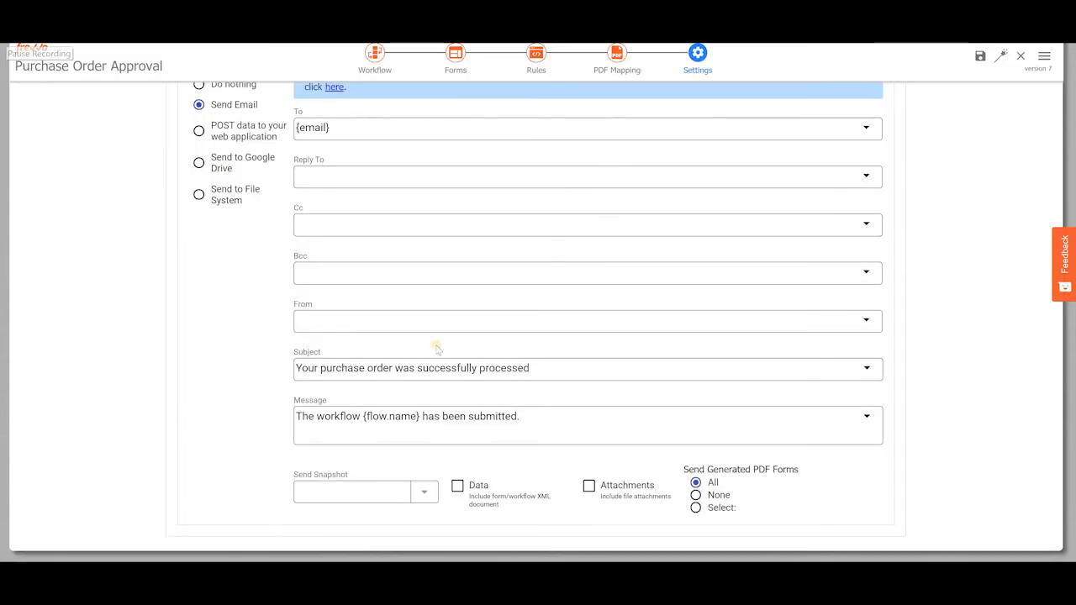
# Replace the document email message with the pasted 'Dear {firstName}' note signed by the Finance Department
pyautogui.moveTo(559, 429); pyautogui.dragTo(262, 426)
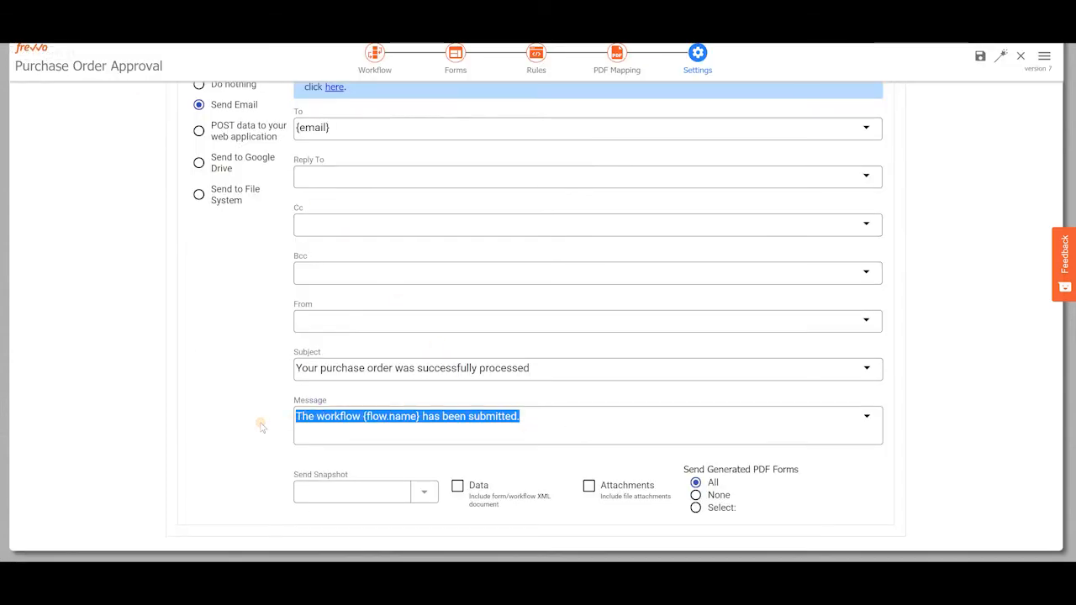
pyautogui.write('Dear {firstName}, <br/><br/> Your purchase order was approved and processed. PDF copies of the documents are attached. <br/><br/> Thanks <br/> Finance Department')
pyautogui.scroll(-1, 426, 492)
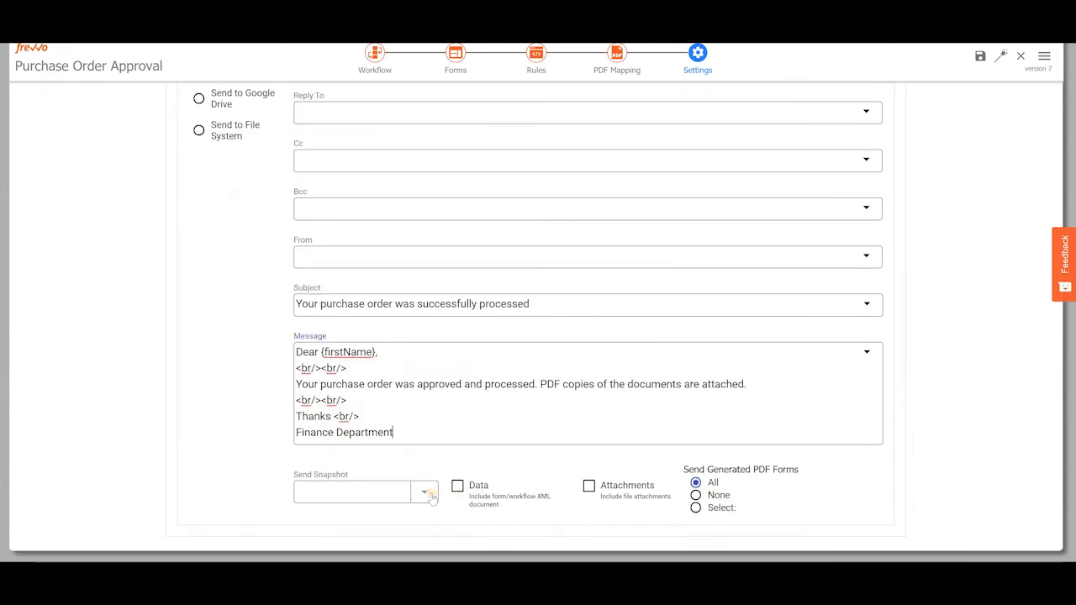
# Set the document email's snapshot format to PDF
pyautogui.click(430, 495)
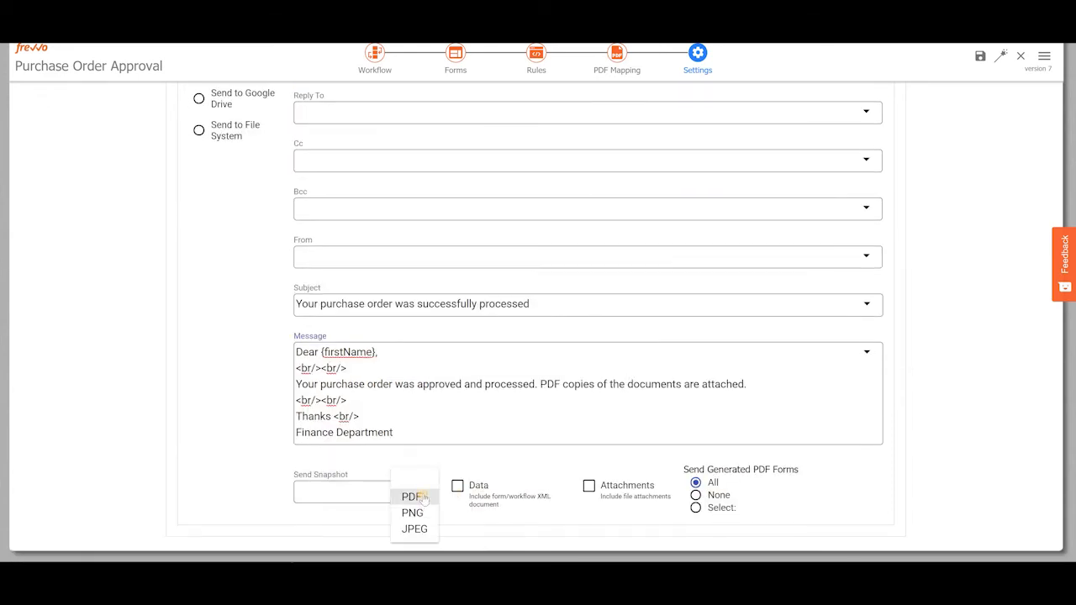
pyautogui.click(407, 497)
pyautogui.scroll(4, 693, 429)
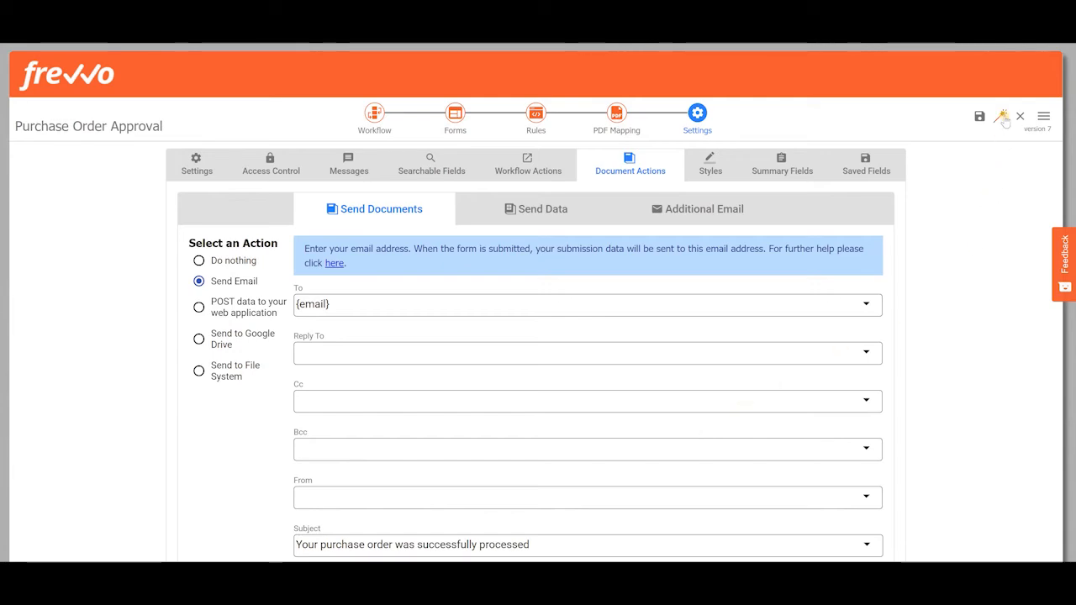
# Test the workflow by continuing with the filled-in purchase order form
pyautogui.click(742, 312)
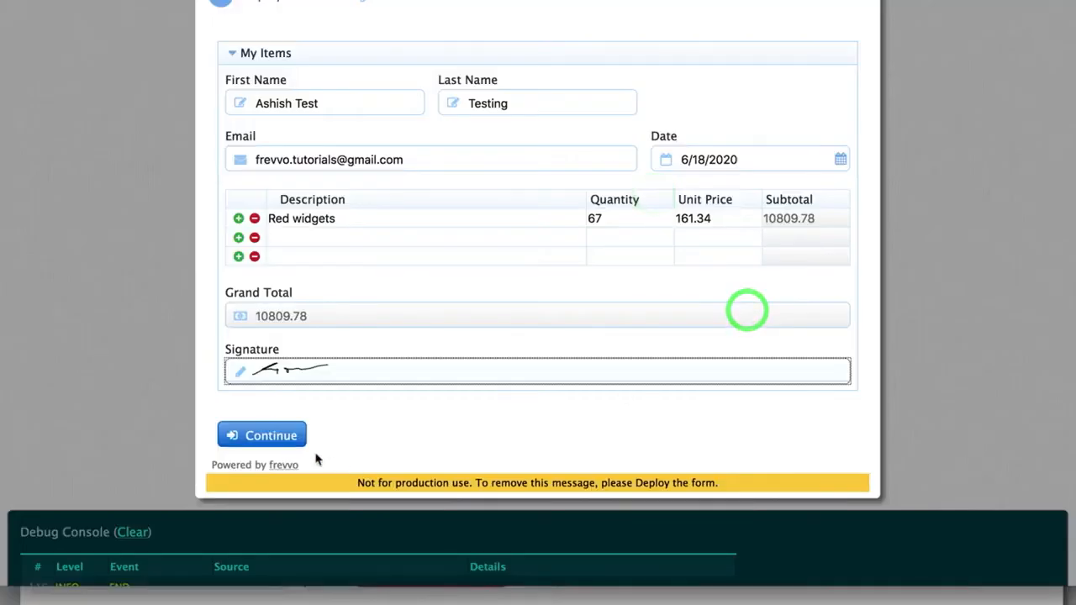
pyautogui.click(280, 437)
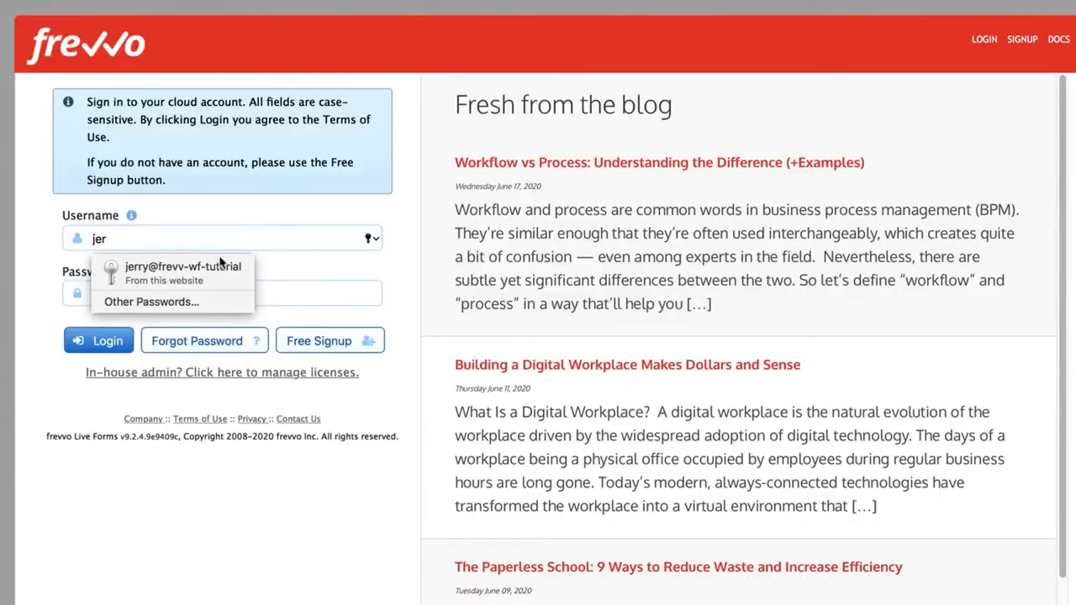
# Log in with the manager's account to view the task list
pyautogui.click(193, 269)
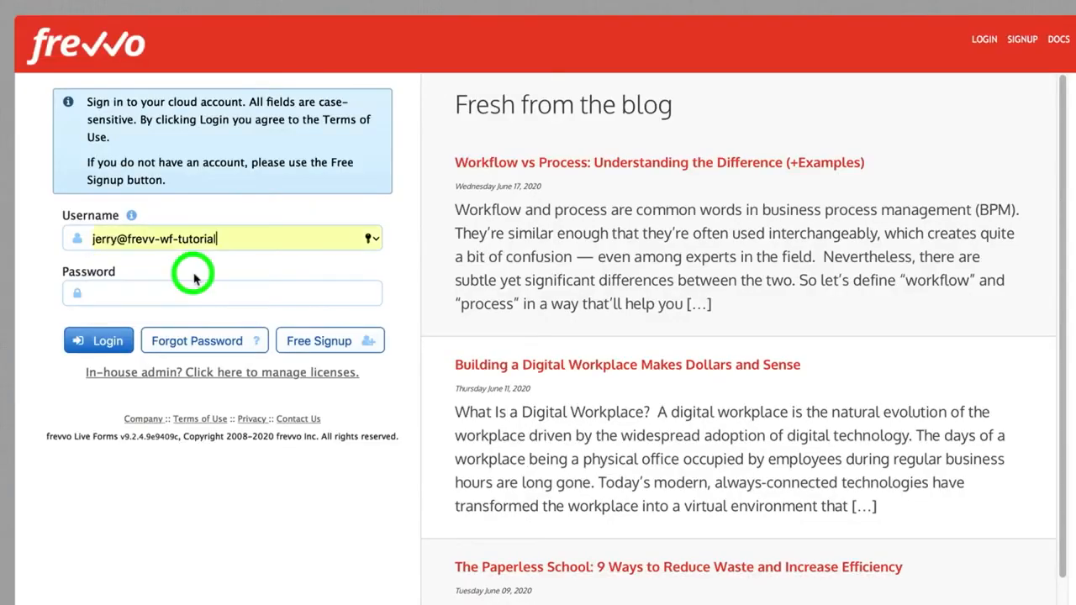
pyautogui.click(109, 342)
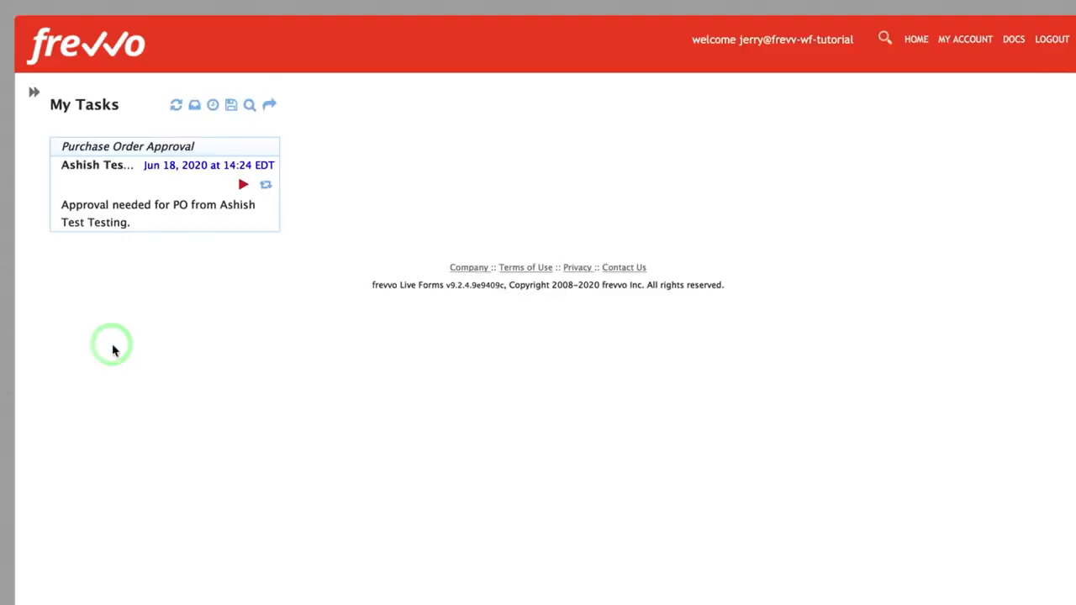
# Open the Purchase Order Approval task and enter the manager comment 'Looks great. We need it.'
pyautogui.click(243, 186)
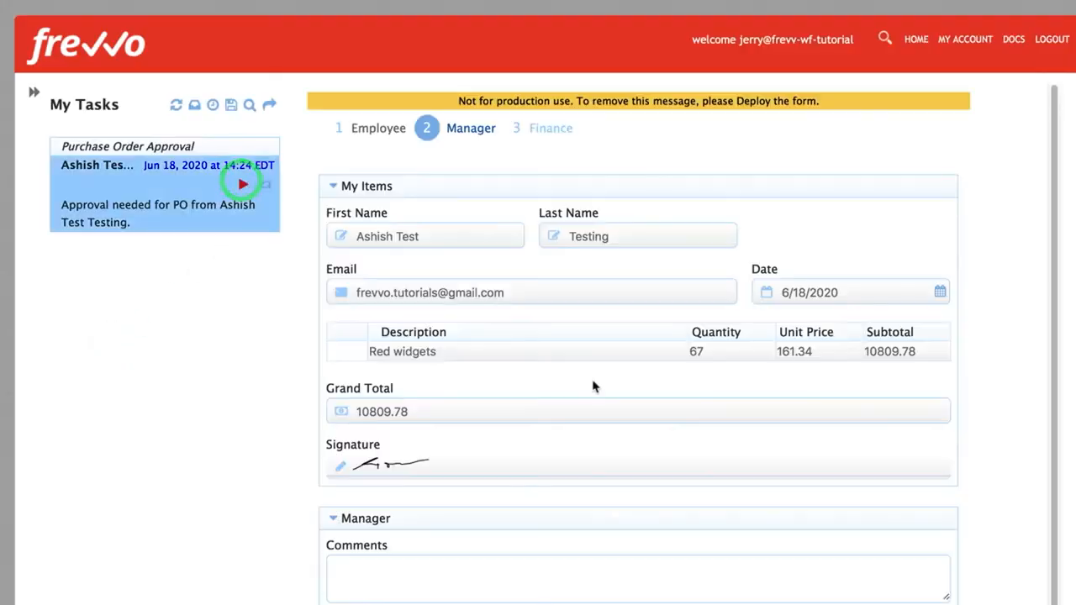
pyautogui.scroll(-3, 593, 385)
pyautogui.click(512, 311)
pyautogui.write('Looks great. We need it.')
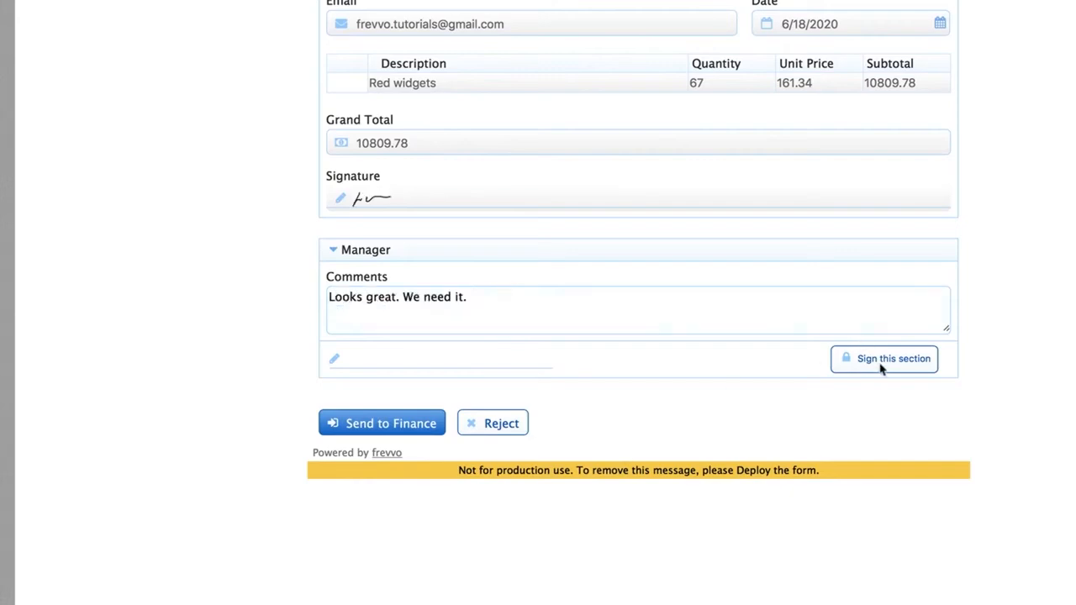
# Sign the Manager section and send the purchase order to Finance
pyautogui.click(881, 363)
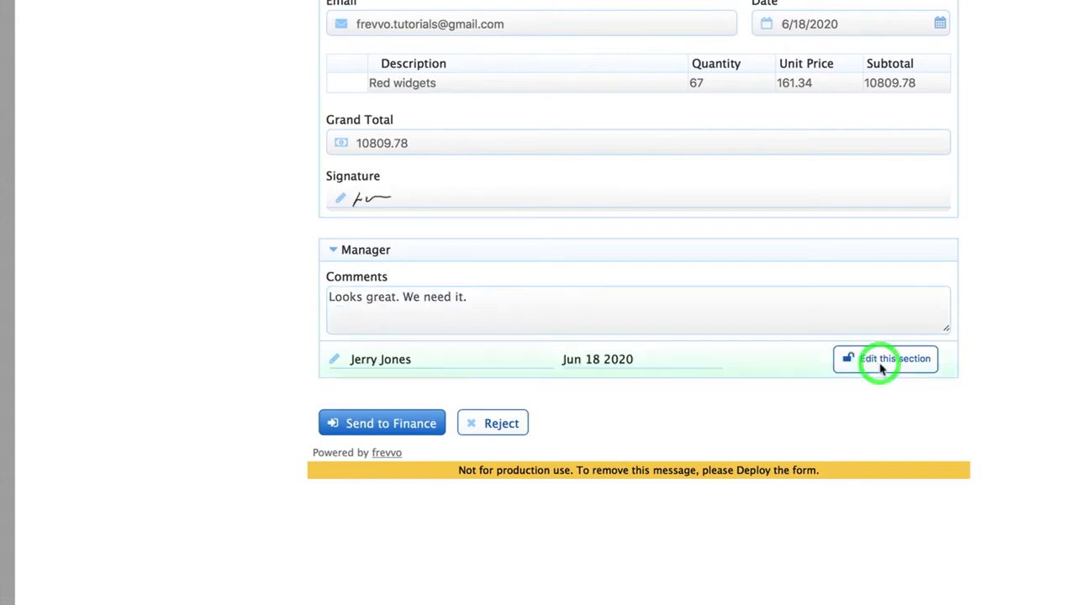
pyautogui.click(395, 424)
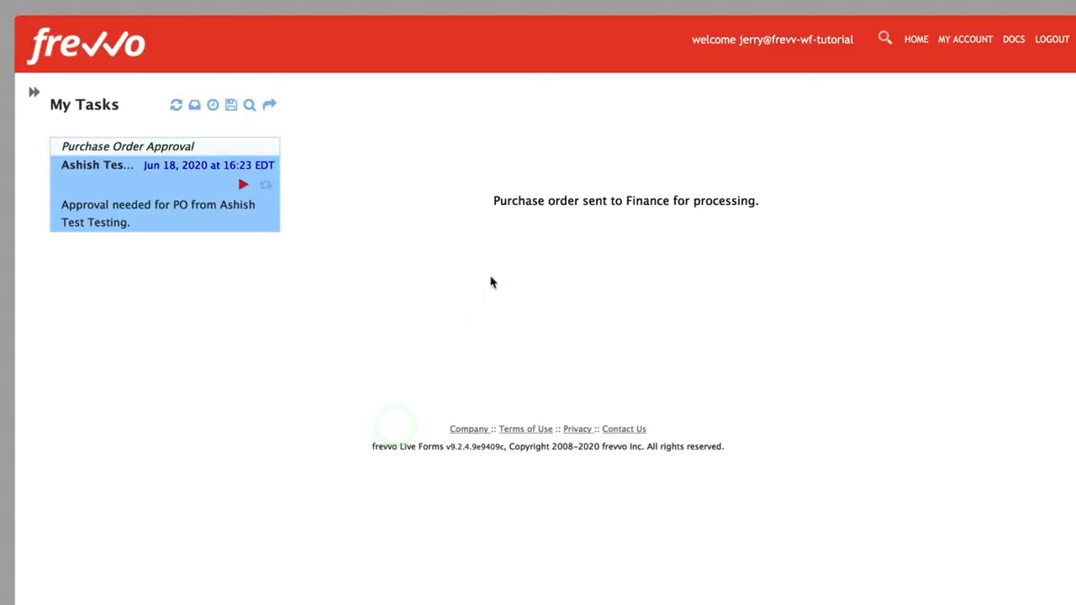
pyautogui.click(518, 160)
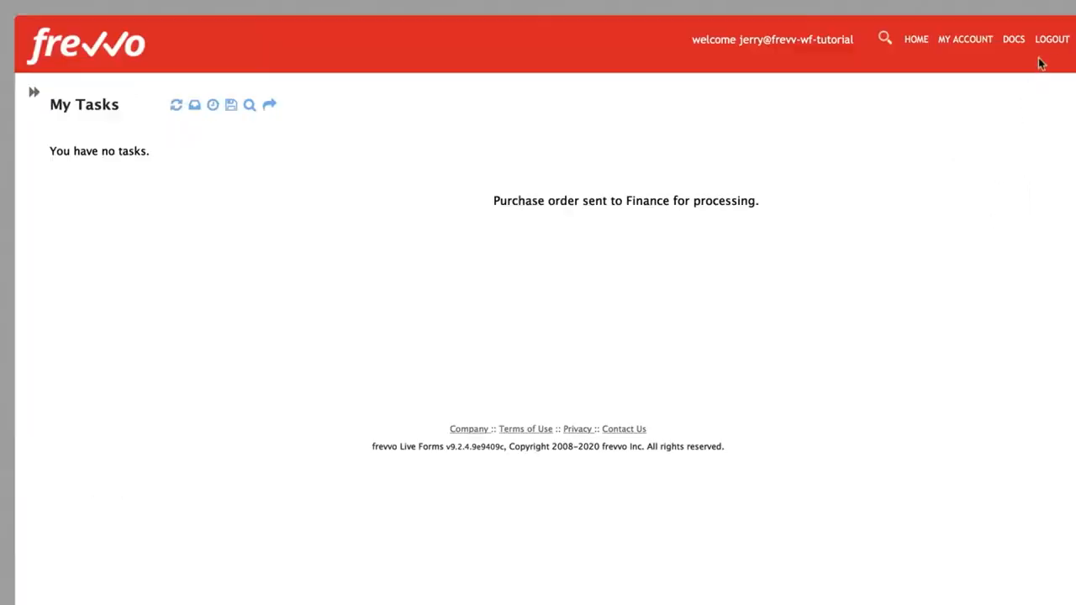
# Log out and log back in with the Finance user's account
pyautogui.click(1049, 40)
pyautogui.click(256, 238)
pyautogui.write('sue')
pyautogui.click(193, 271)
pyautogui.click(114, 344)
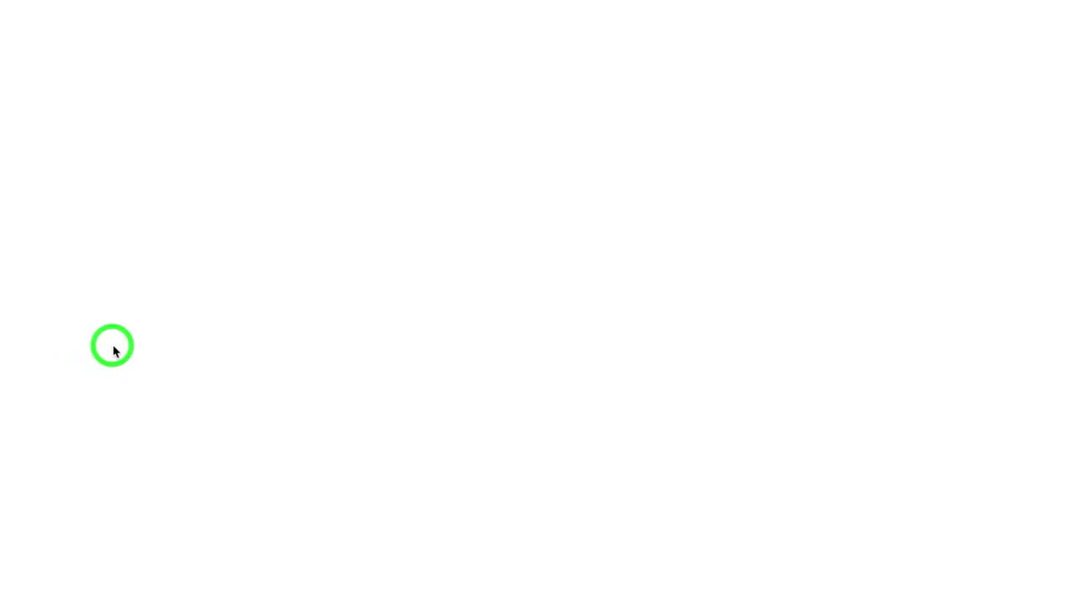
# Open the Finance task for the purchase order and enter 'AA-1022928' as the Finance comment
pyautogui.click(217, 184)
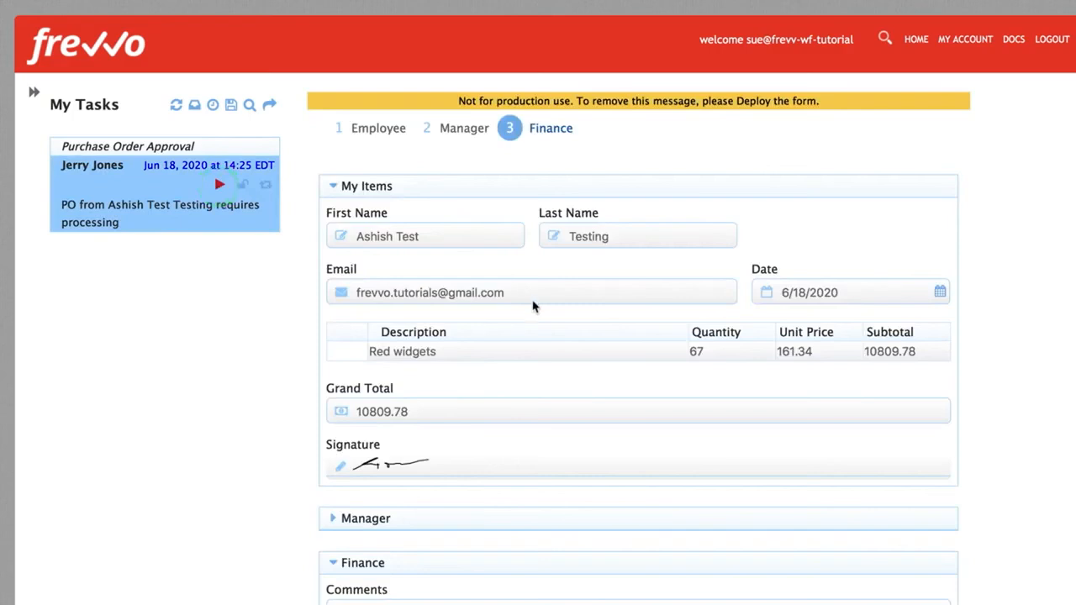
pyautogui.scroll(-5, 540, 376)
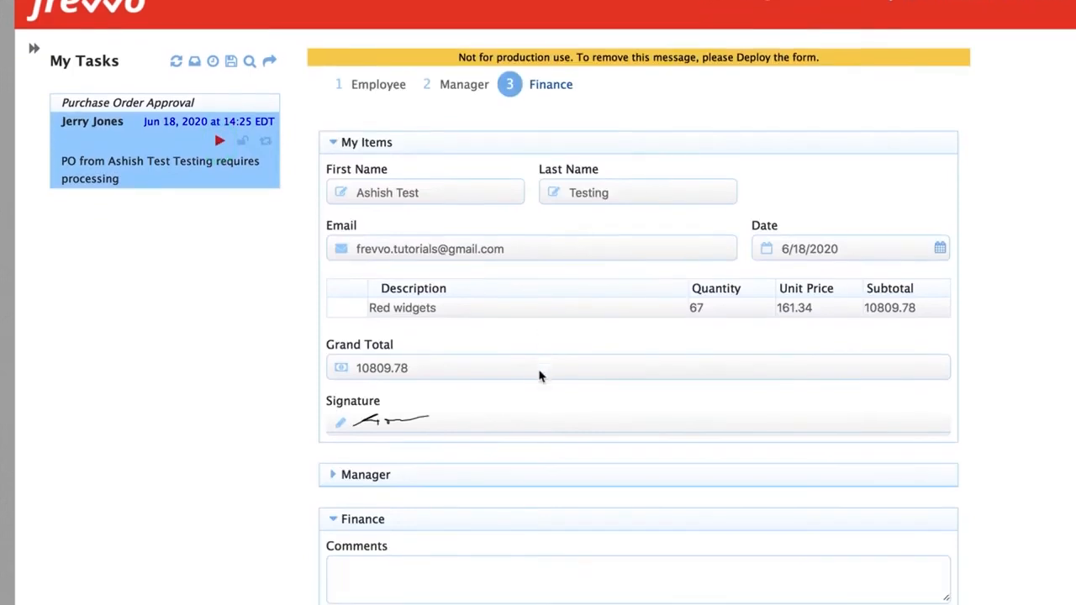
pyautogui.click(538, 343)
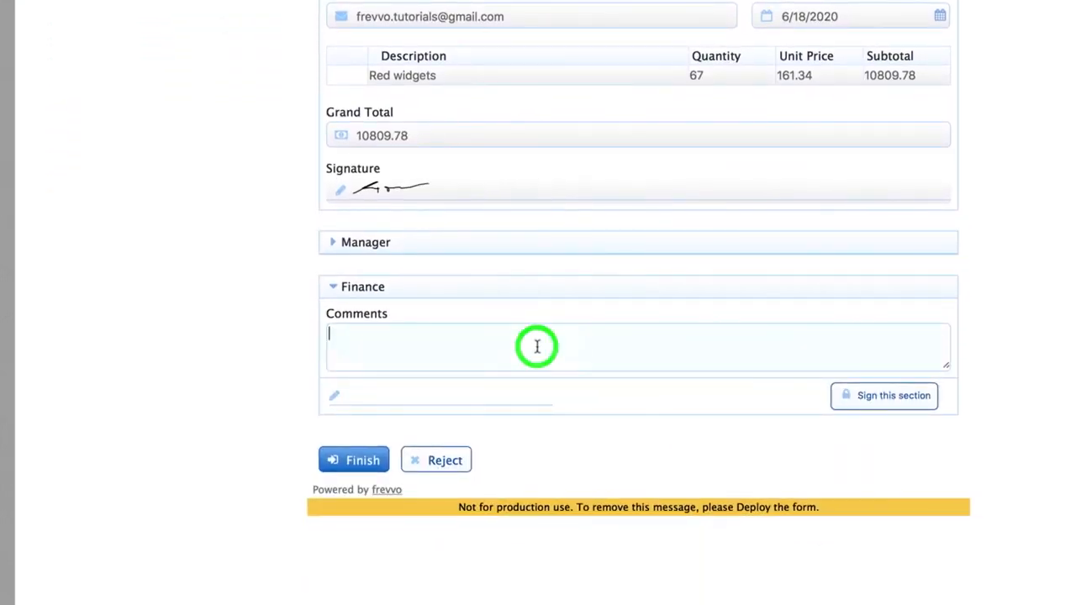
pyautogui.write('AA-1022928')
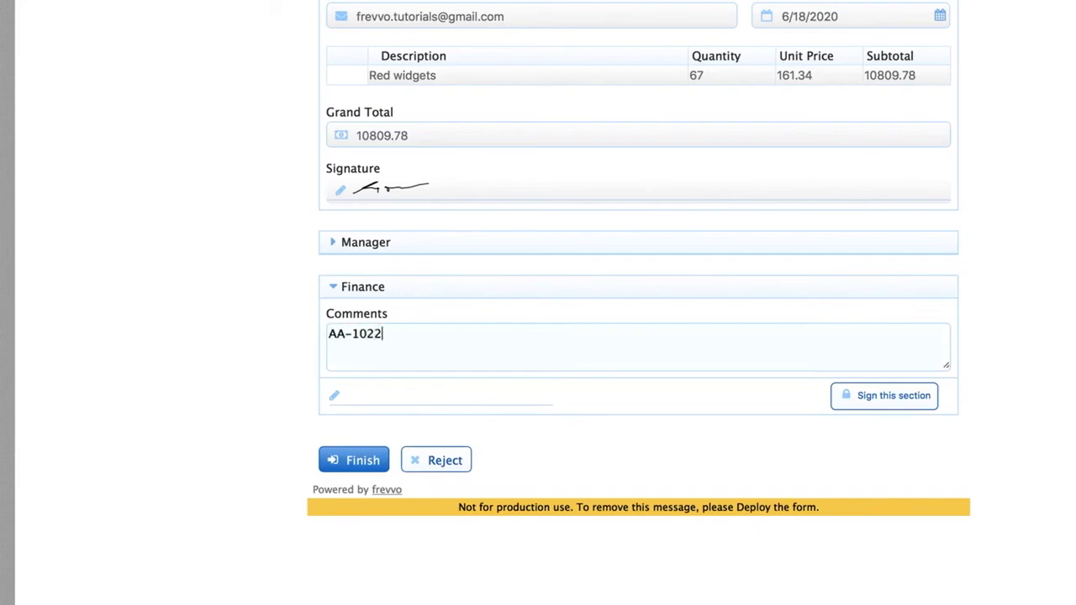
# Sign the Finance section with a drawn signature and finish the workflow
pyautogui.click(866, 395)
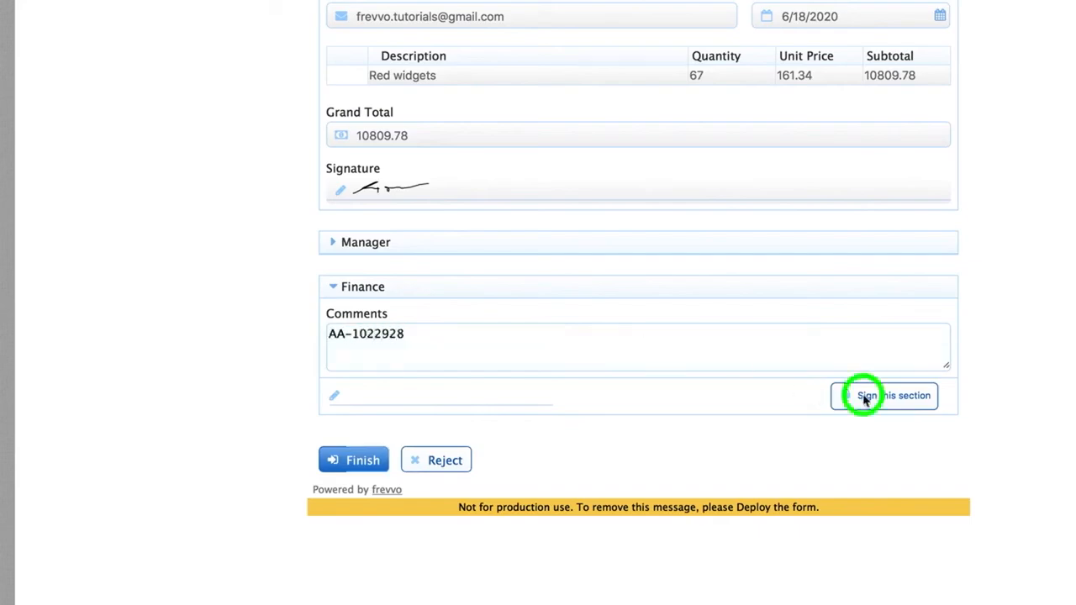
pyautogui.moveTo(563, 457); pyautogui.dragTo(509, 505)
pyautogui.moveTo(588, 465); pyautogui.dragTo(708, 463)
pyautogui.click(903, 564)
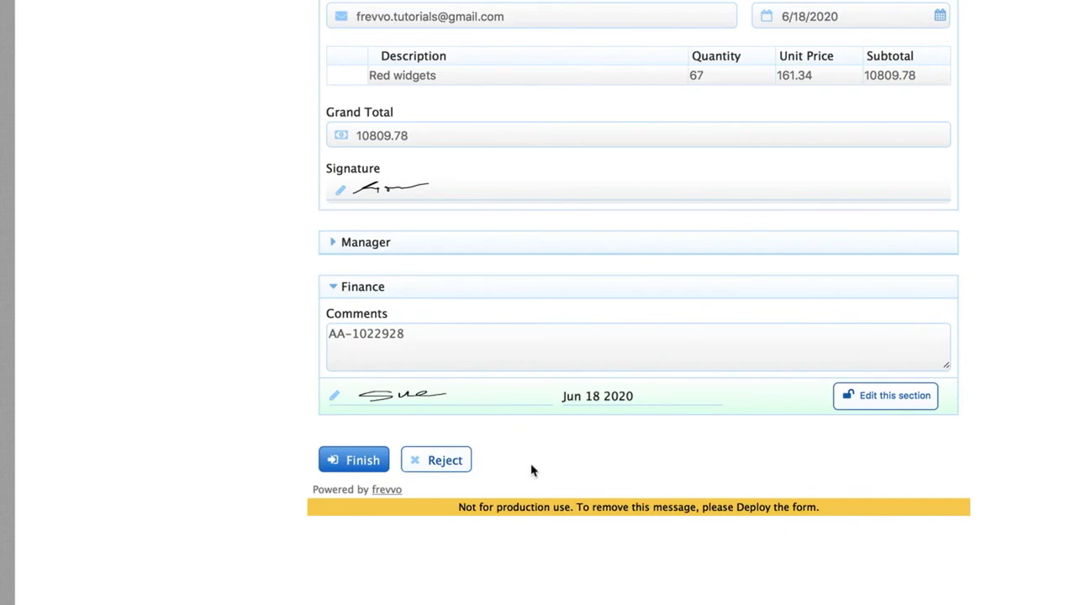
pyautogui.click(363, 468)
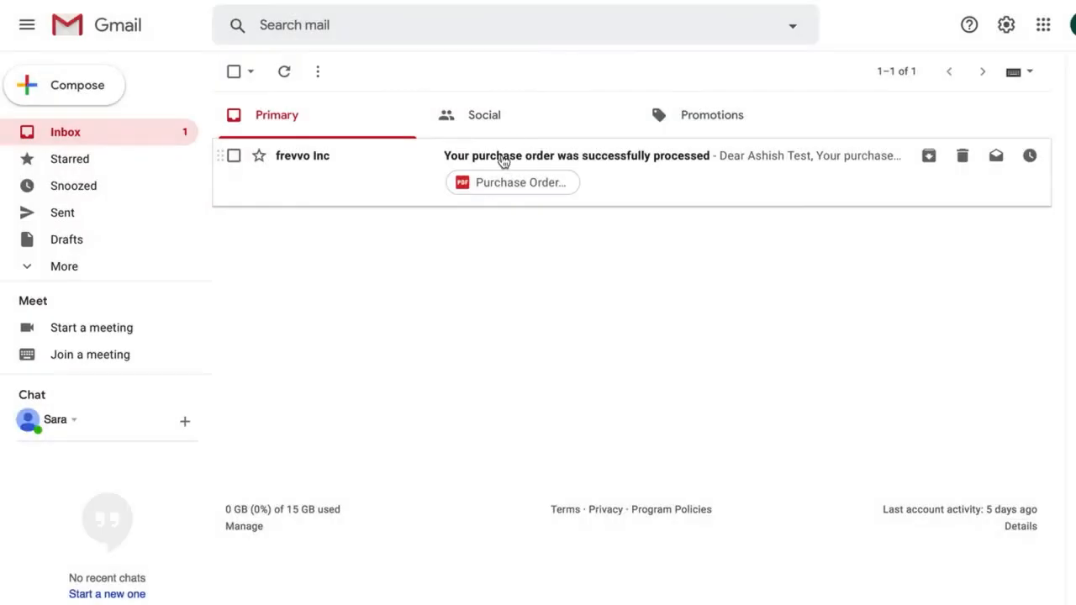
# In Gmail, open the purchase order processed email and review its attached Purchase Order Approval PDF
pyautogui.click(503, 160)
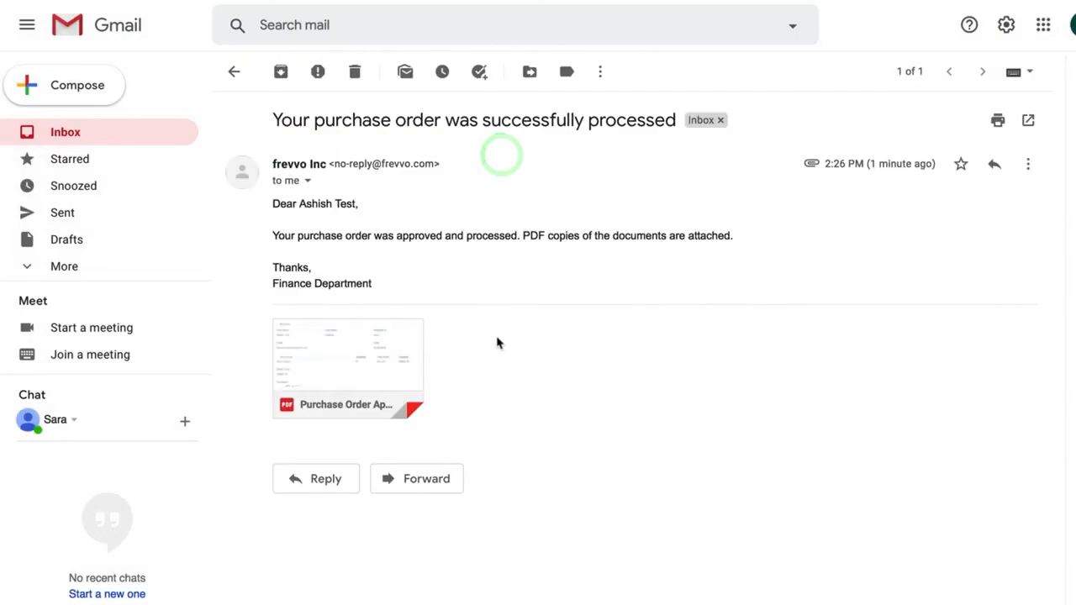
pyautogui.click(364, 340)
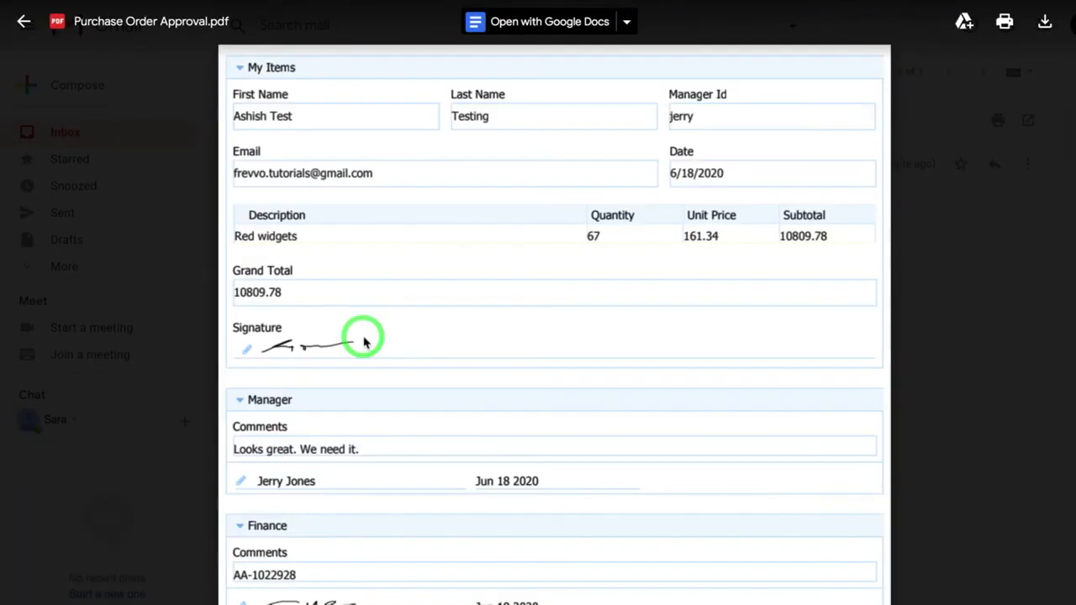
pyautogui.scroll(-3, 504, 355)
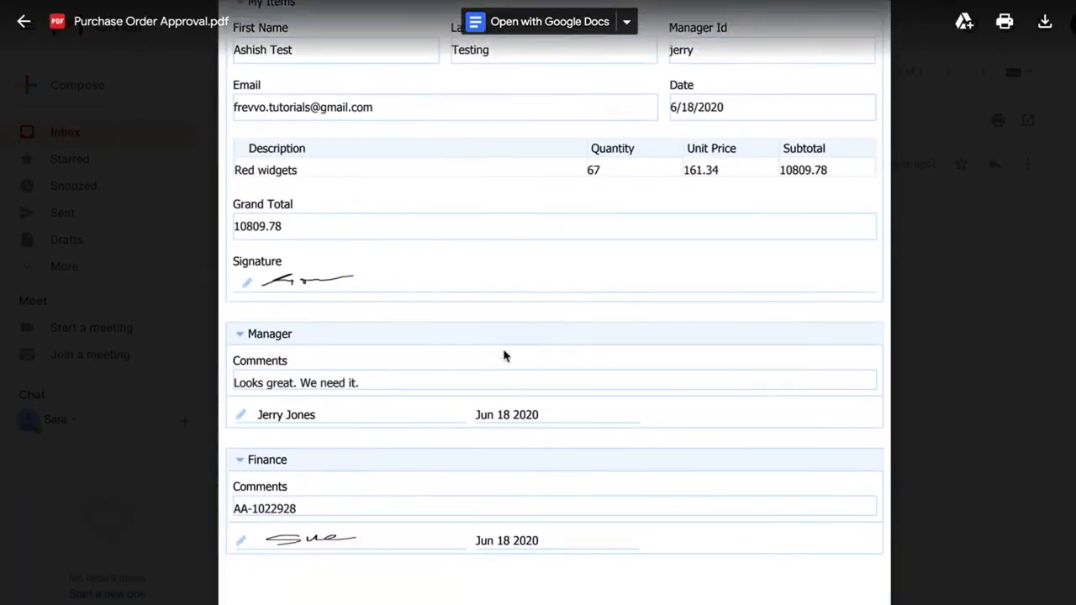
pyautogui.scroll(-3, 504, 355)
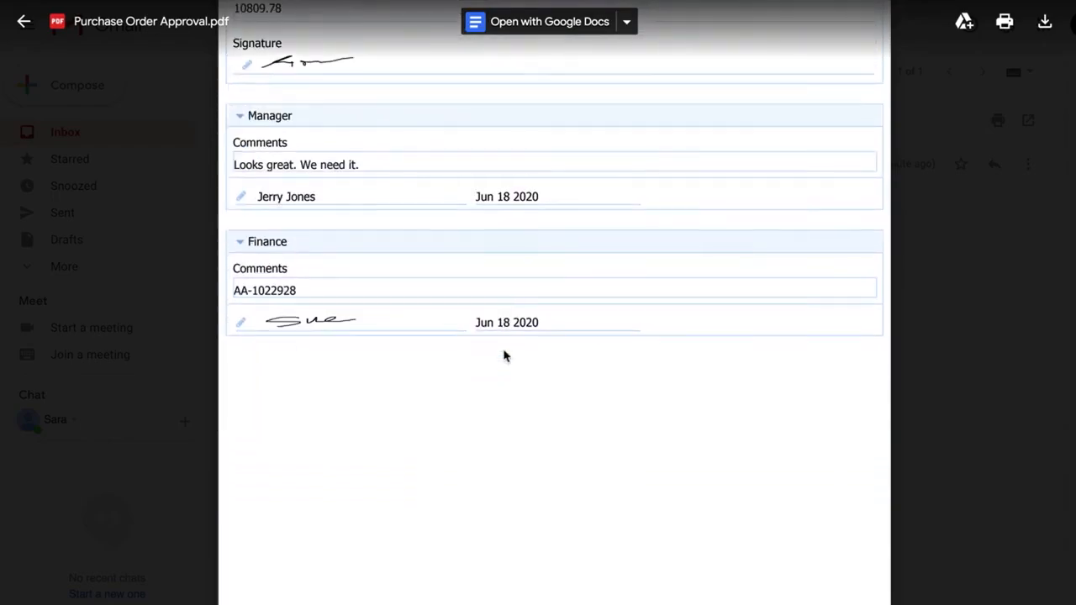